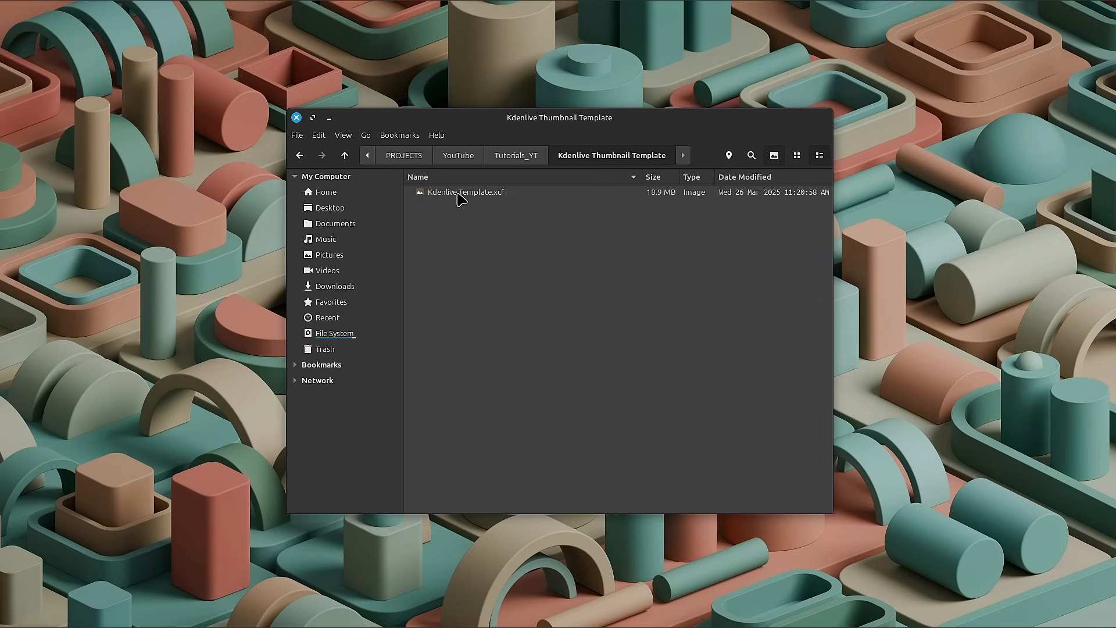
# Open Kdenlive Template.xcf in GIMP, dismiss the welcome dialog and shift the image window slightly.
pyautogui.doubleClick(457, 193)
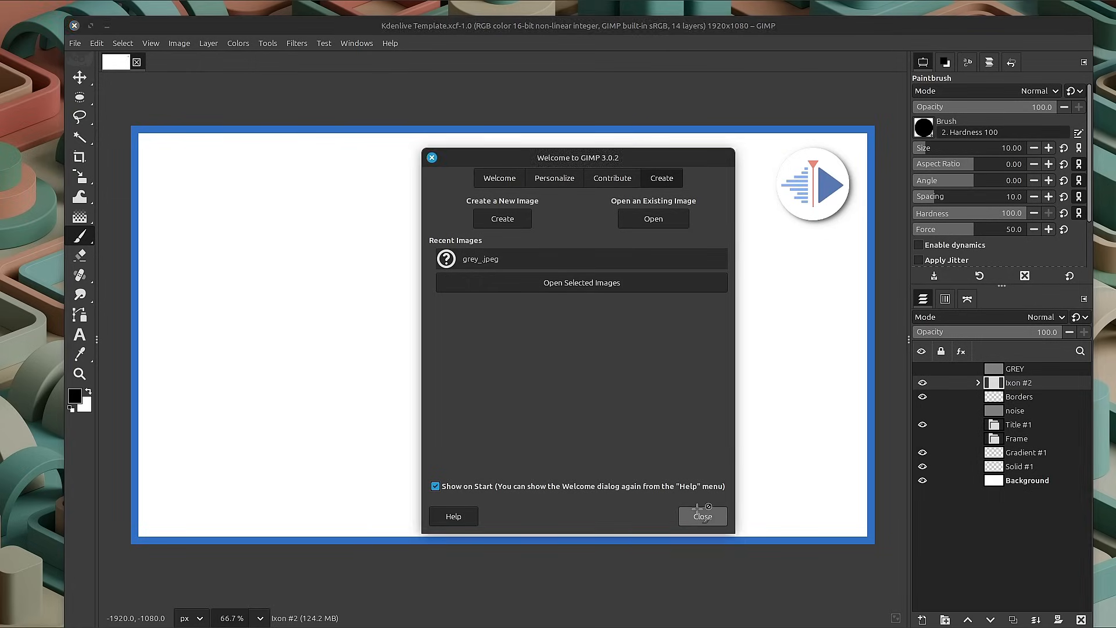
pyautogui.click(701, 515)
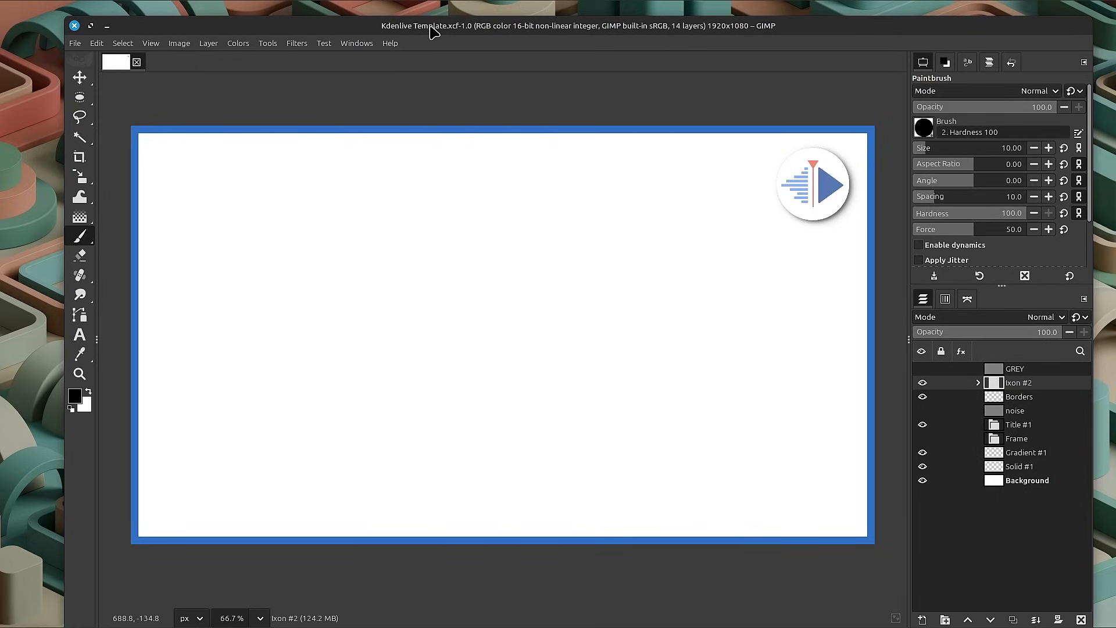
pyautogui.moveTo(430, 25); pyautogui.dragTo(414, 18)
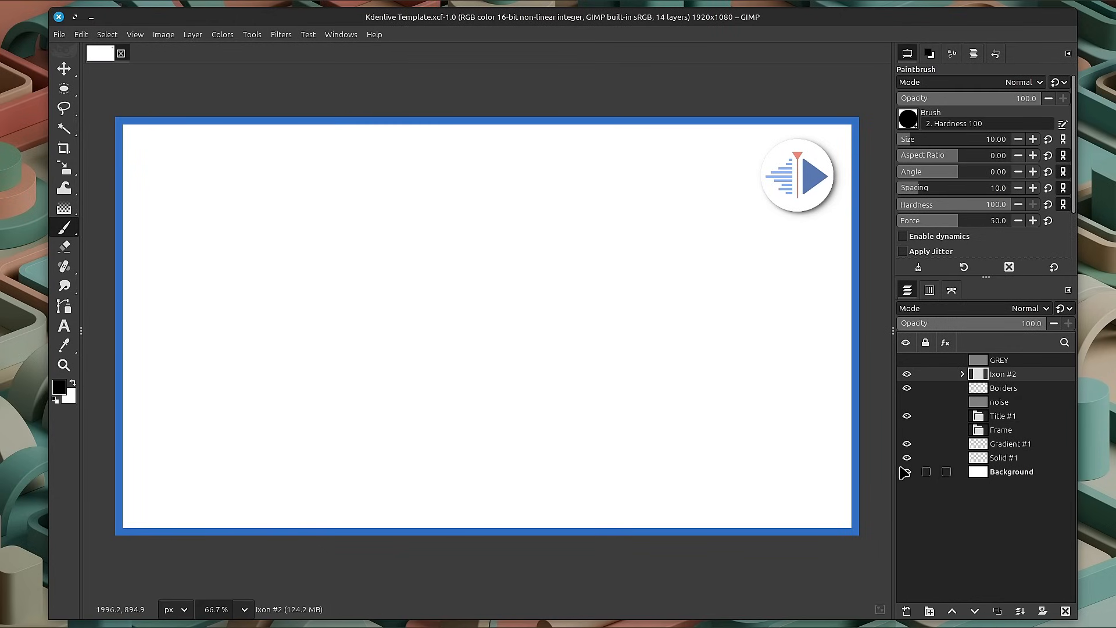
# Show the GREY layer, set its blend mode to HSL Color, and hide the layer again.
pyautogui.click(980, 360)
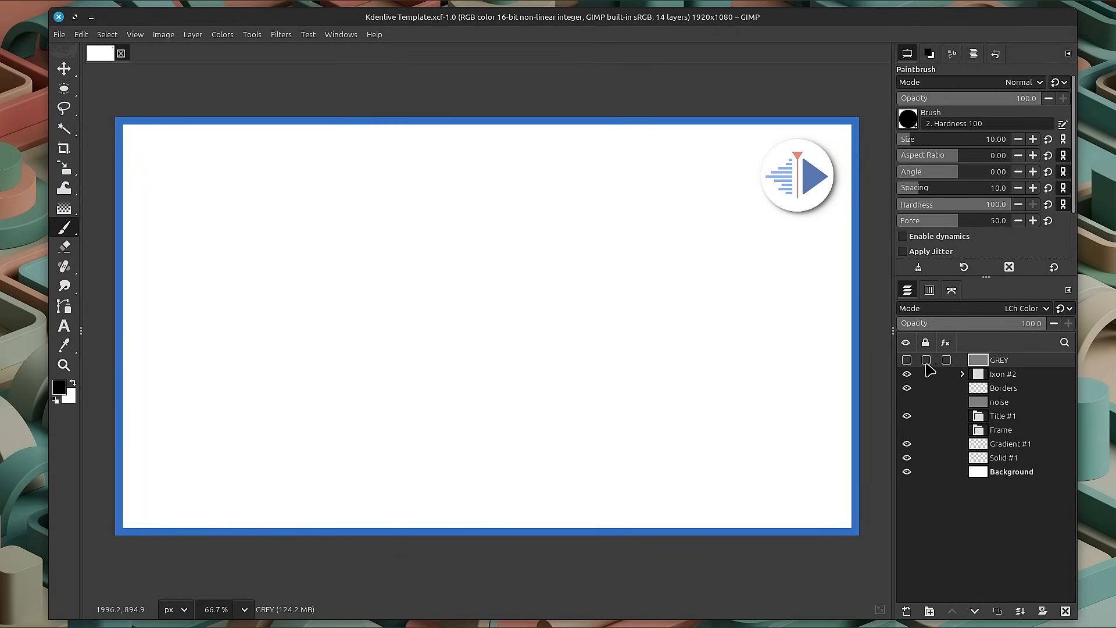
pyautogui.click(906, 360)
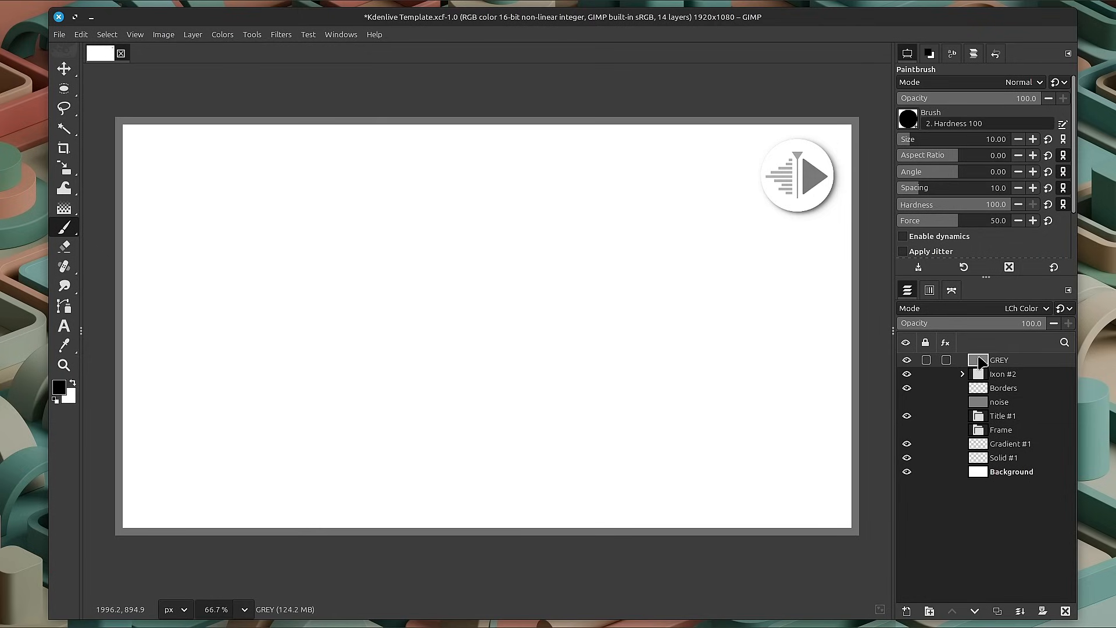
pyautogui.click(1014, 311)
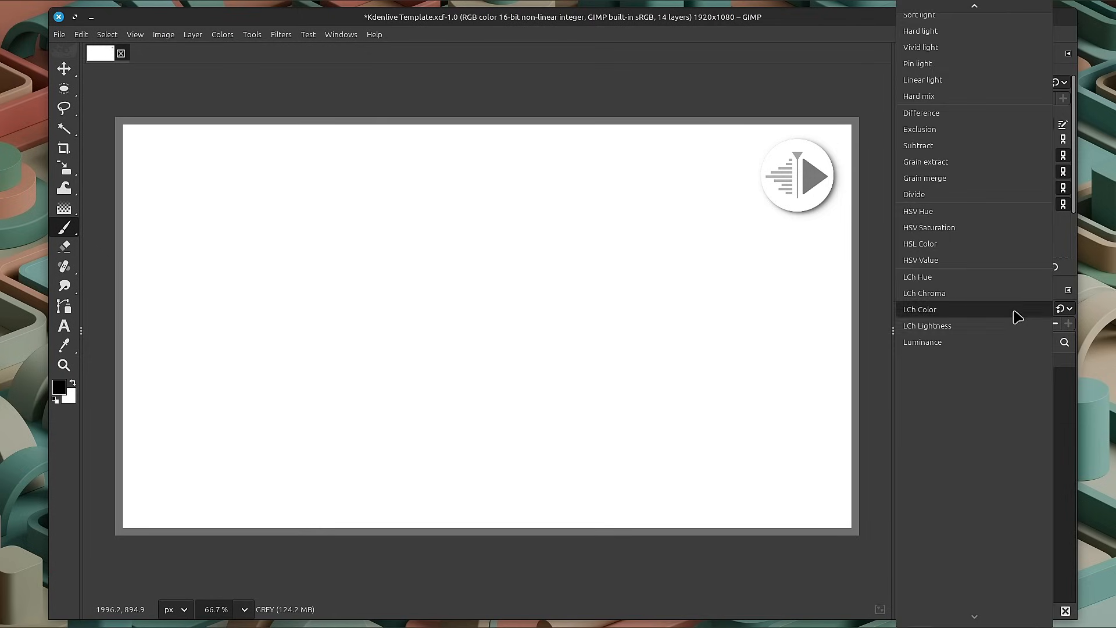
pyautogui.click(958, 251)
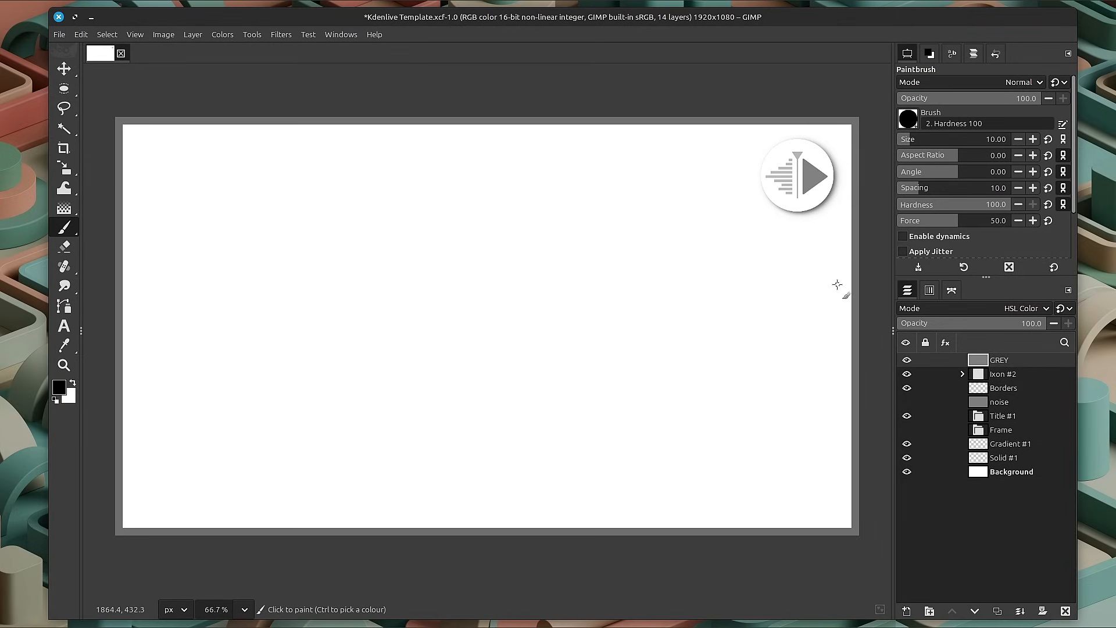
pyautogui.click(906, 359)
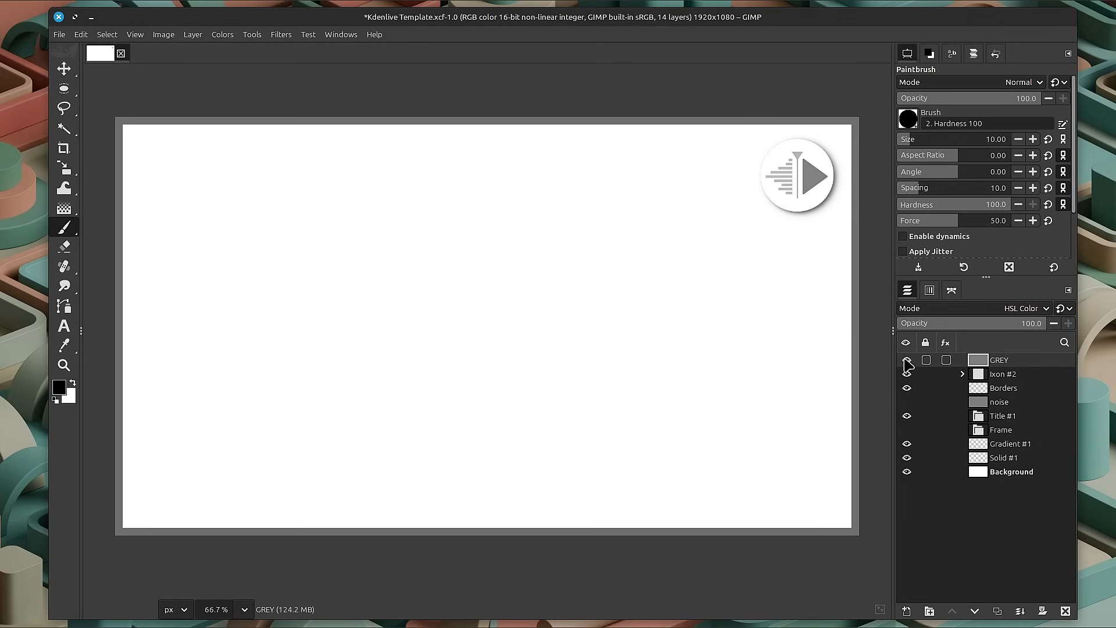
# Toggle the visibility of the Ixon #2 and Borders layers off and on to check what each contains.
pyautogui.click(907, 374)
pyautogui.click(907, 374)
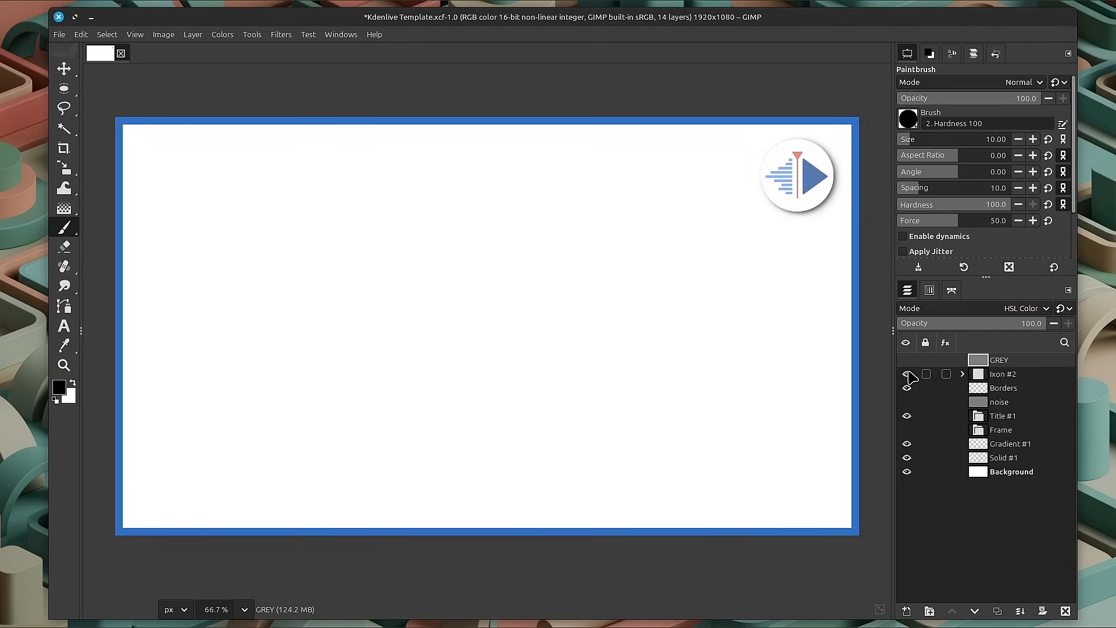
pyautogui.click(908, 374)
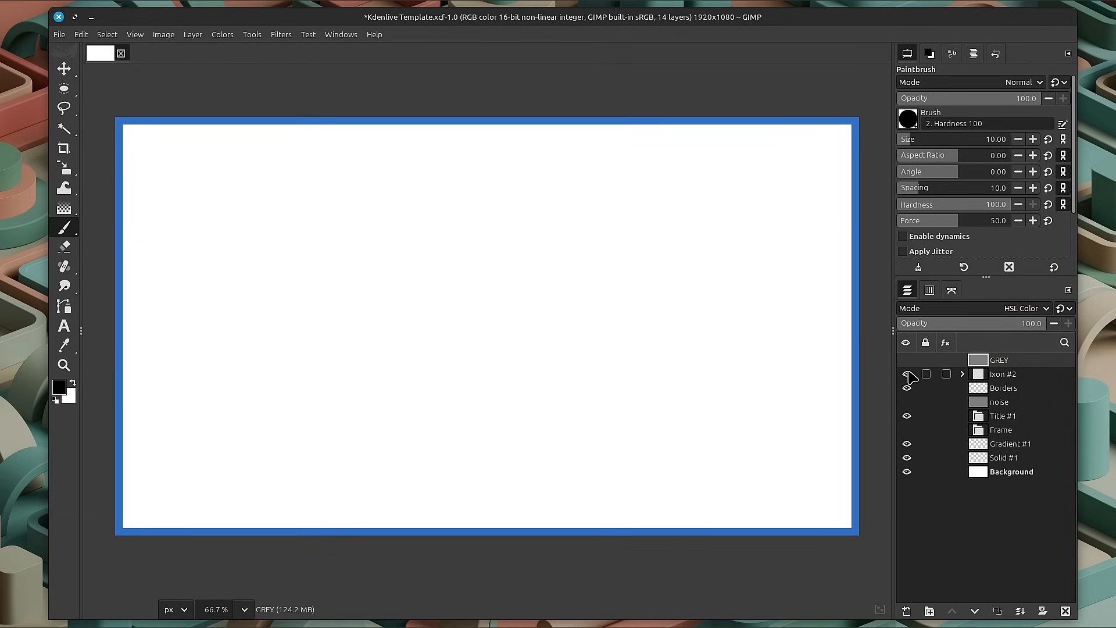
pyautogui.click(907, 374)
pyautogui.click(910, 388)
pyautogui.click(908, 389)
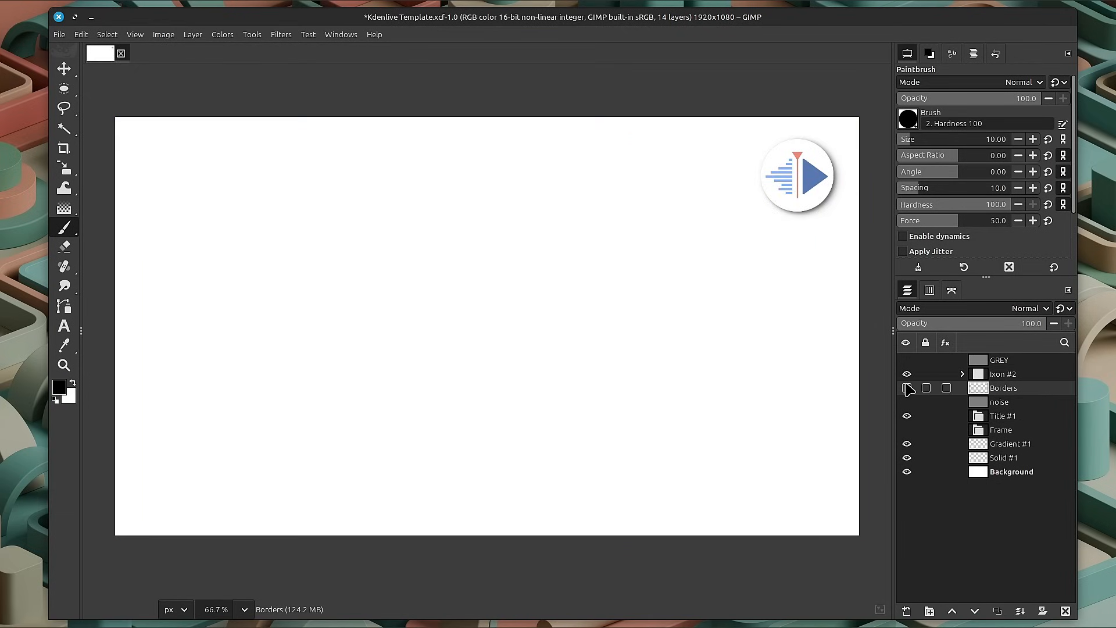
pyautogui.click(907, 388)
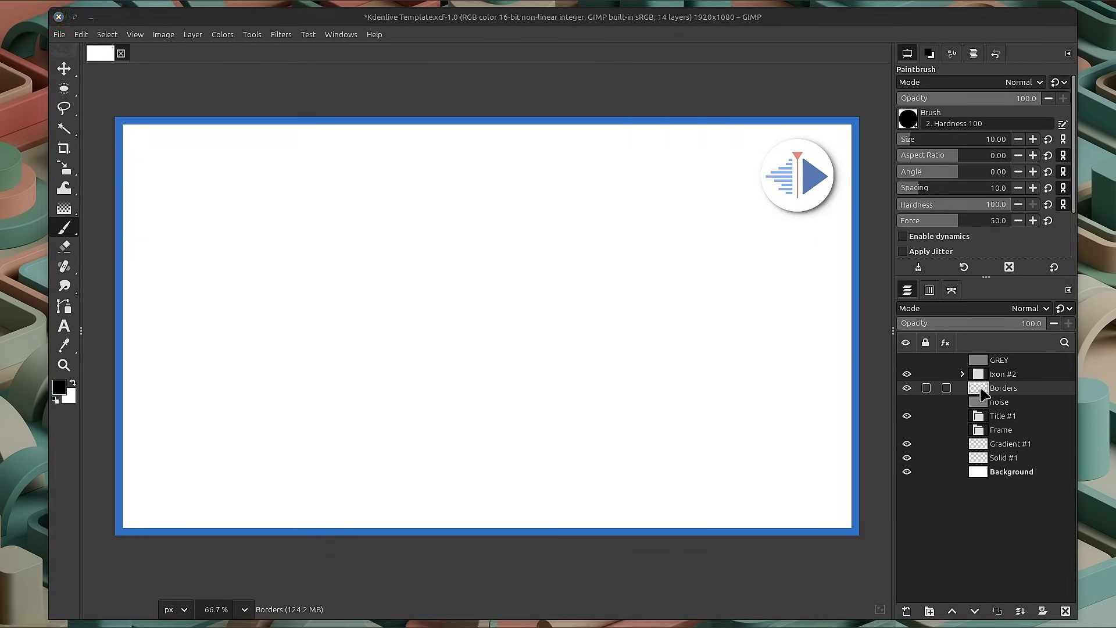
# Apply a Hue-Saturation adjustment to the Borders layer with hue -16.9 and saturation -10.7.
pyautogui.hotkey('ctrl', 'u')
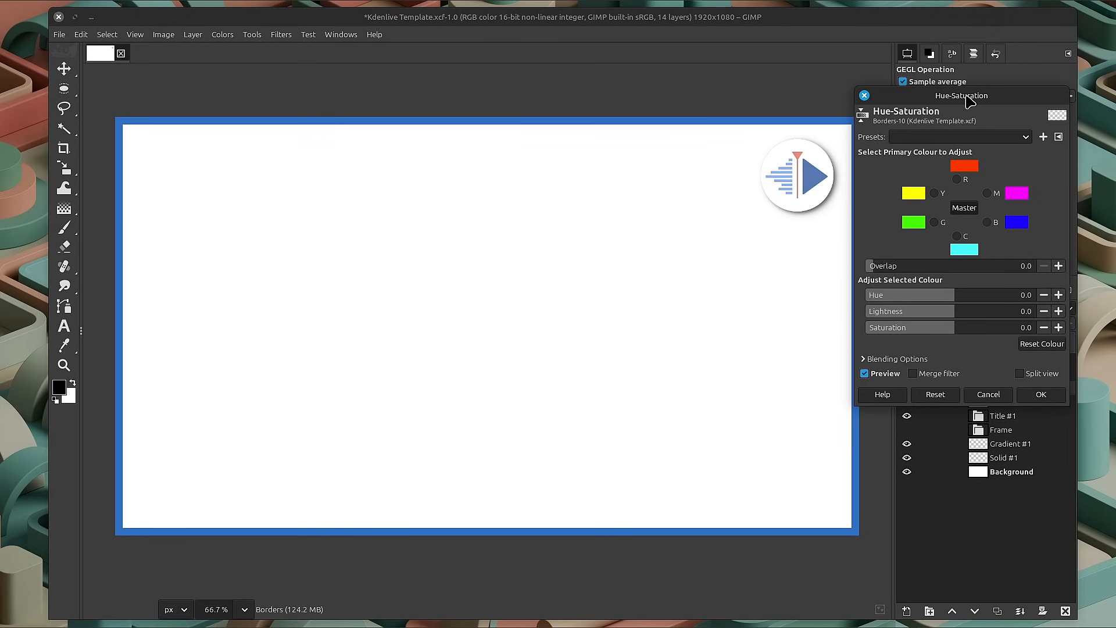
pyautogui.moveTo(966, 96); pyautogui.dragTo(786, 119)
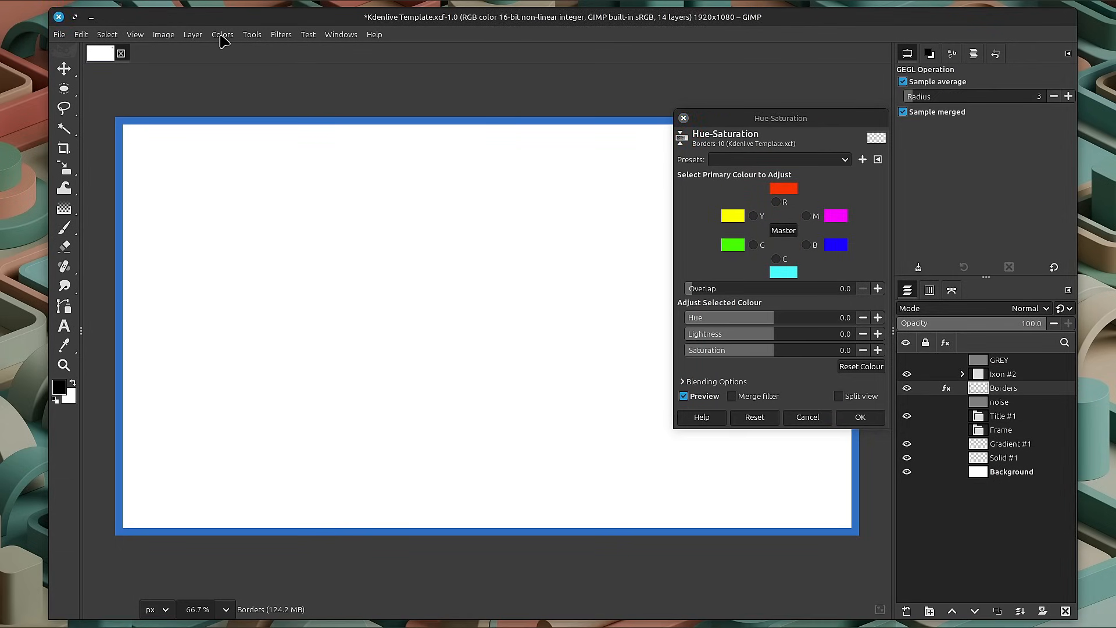
pyautogui.click(222, 35)
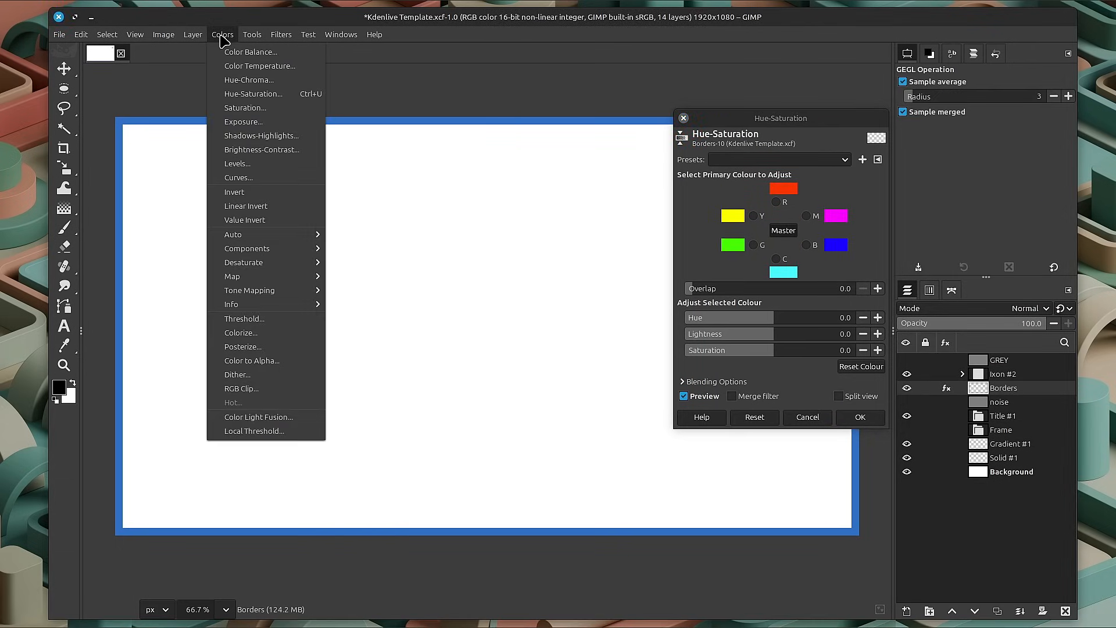
pyautogui.click(281, 96)
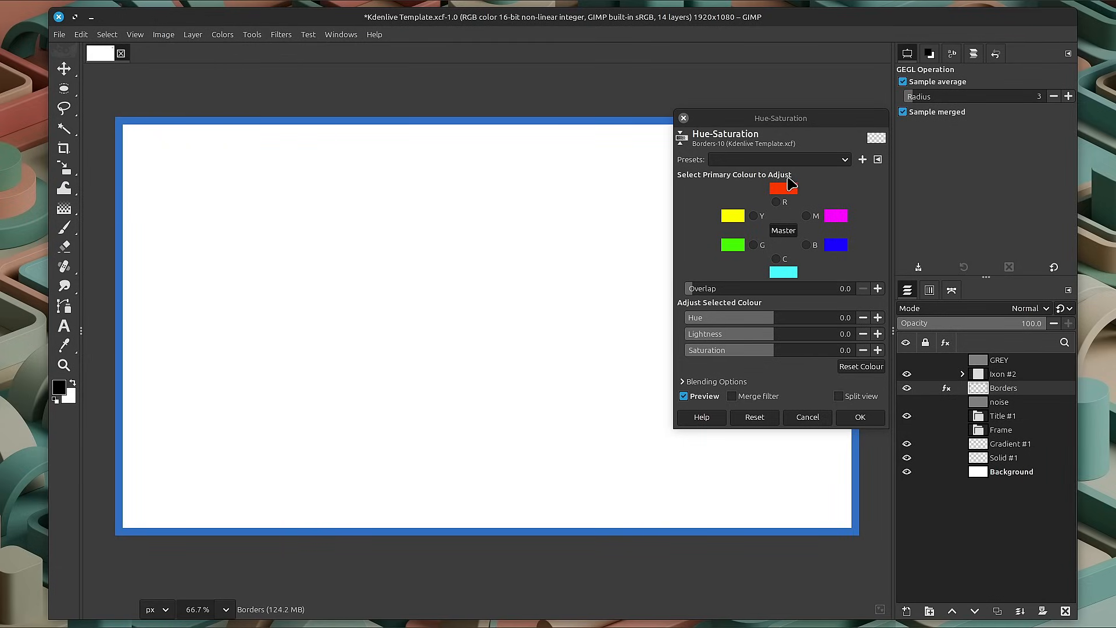
pyautogui.moveTo(767, 314)
pyautogui.mouseDown()
pyautogui.moveTo(743, 317)
pyautogui.moveTo(794, 316)
pyautogui.moveTo(738, 319)
pyautogui.moveTo(750, 319)
pyautogui.mouseUp()
pyautogui.moveTo(772, 356)
pyautogui.mouseDown()
pyautogui.moveTo(749, 351)
pyautogui.moveTo(763, 354)
pyautogui.mouseUp()
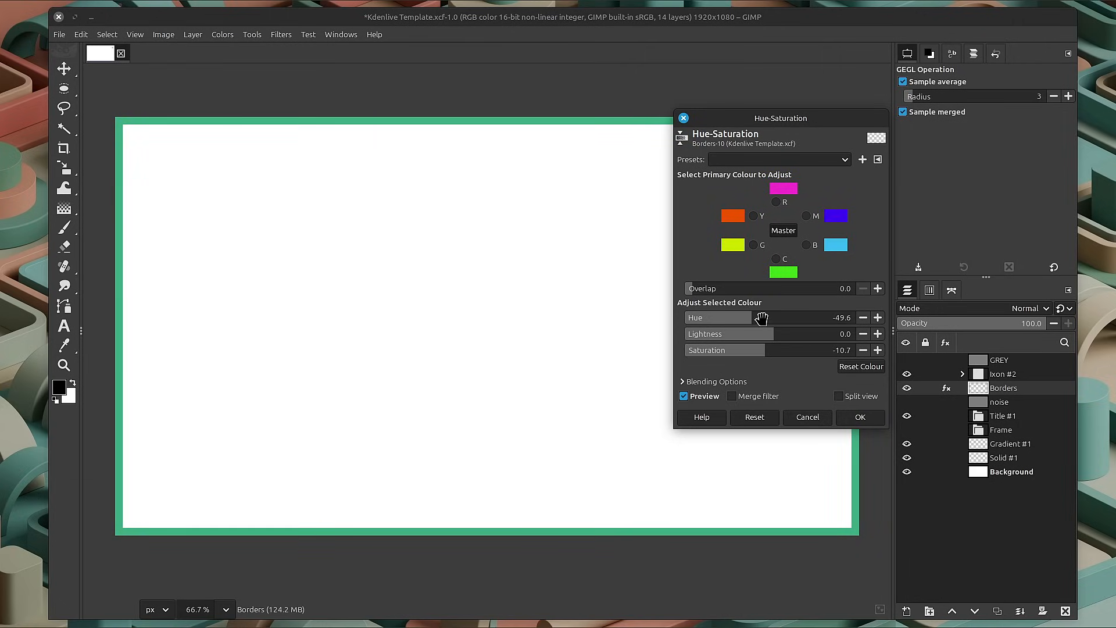
pyautogui.moveTo(760, 316)
pyautogui.mouseDown()
pyautogui.moveTo(787, 319)
pyautogui.moveTo(763, 318)
pyautogui.mouseUp()
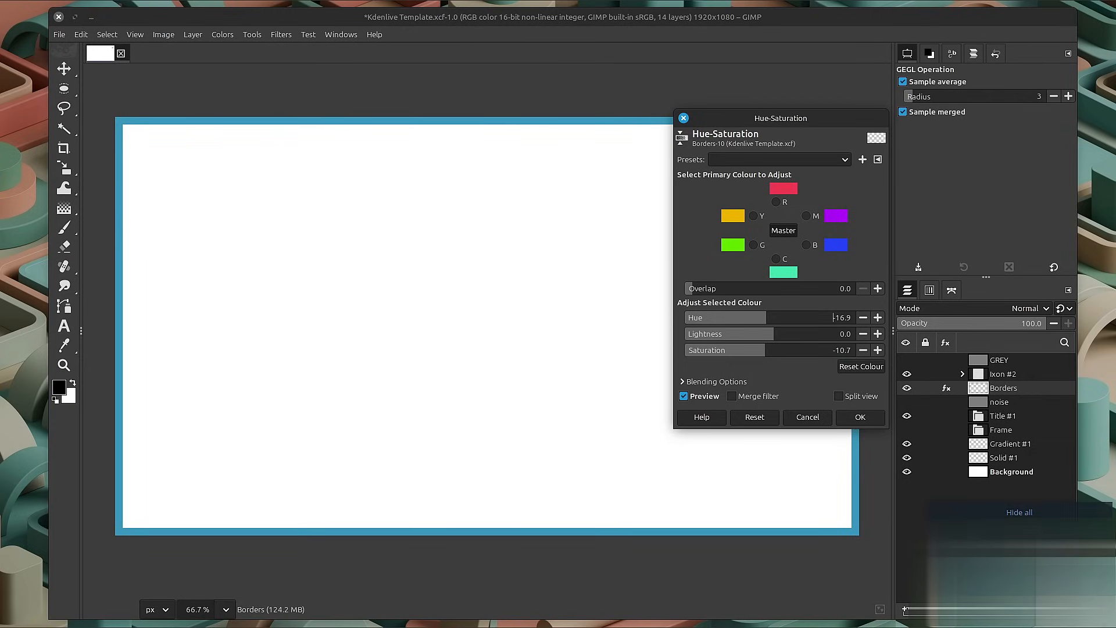
pyautogui.moveTo(953, 6)
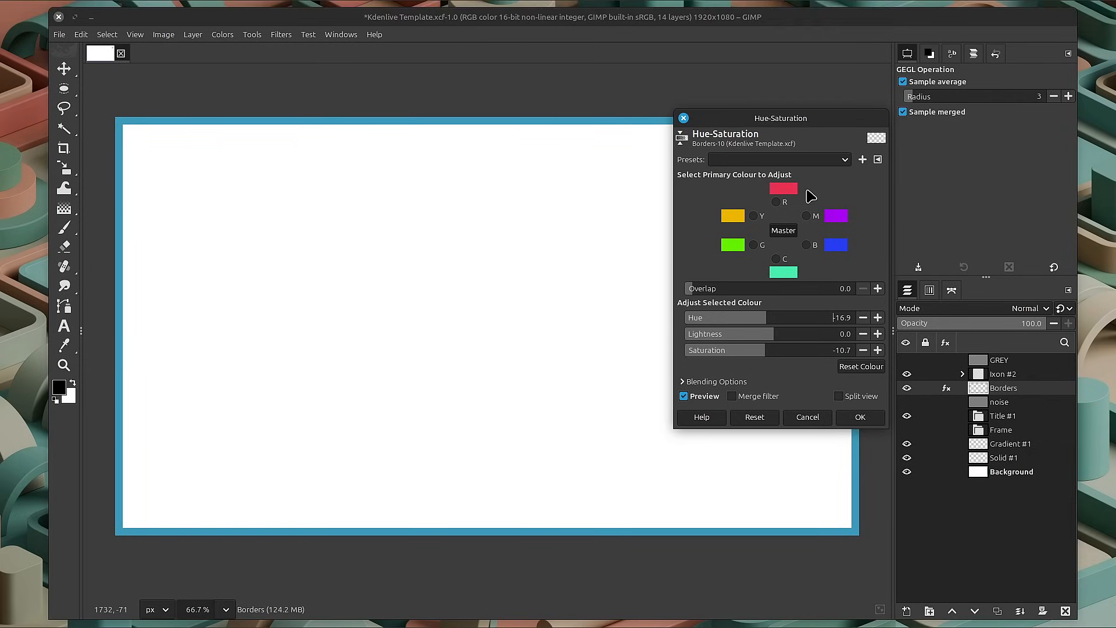
pyautogui.click(858, 417)
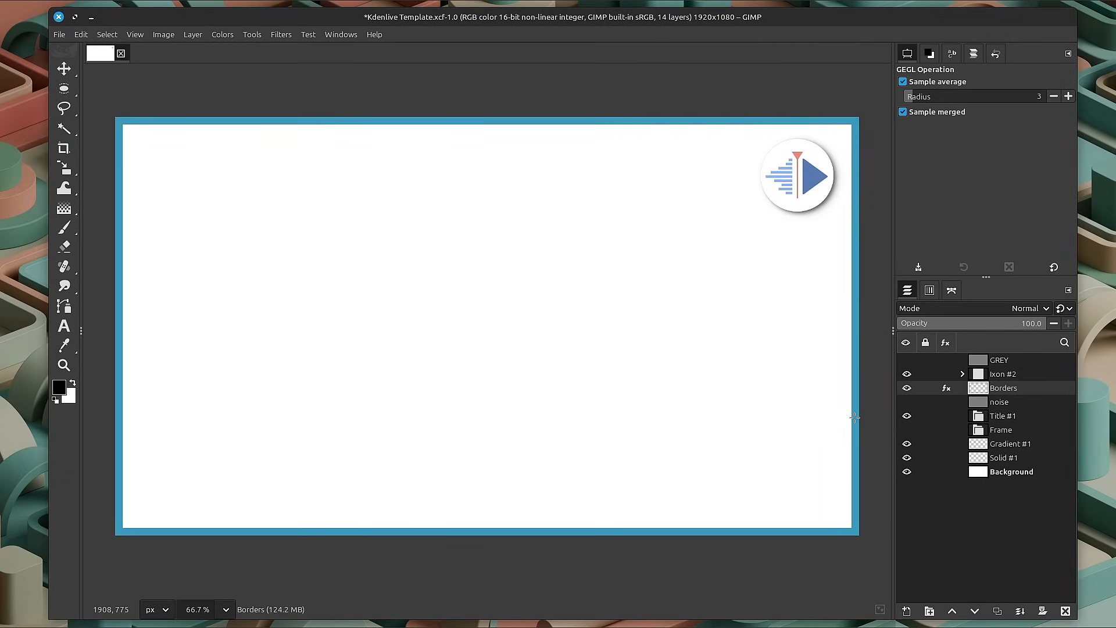
# Toggle the Hue-Saturation effect on the Borders layer to compare the colours, leaving the effect disabled.
pyautogui.click(946, 389)
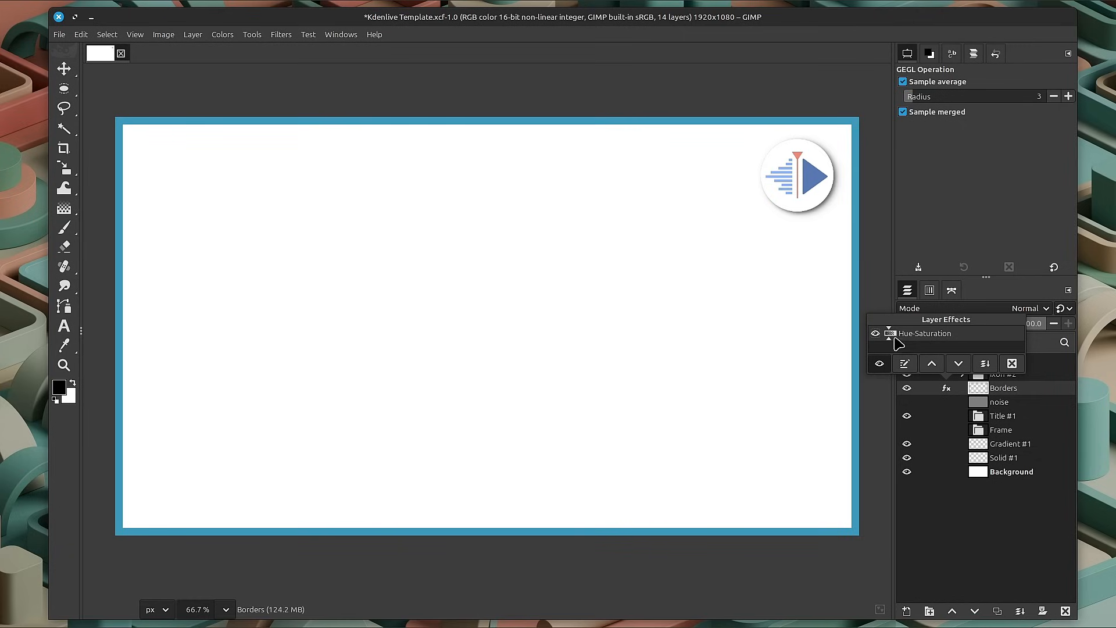
pyautogui.click(876, 334)
pyautogui.click(875, 333)
pyautogui.click(875, 334)
pyautogui.click(875, 334)
pyautogui.click(875, 334)
pyautogui.click(981, 390)
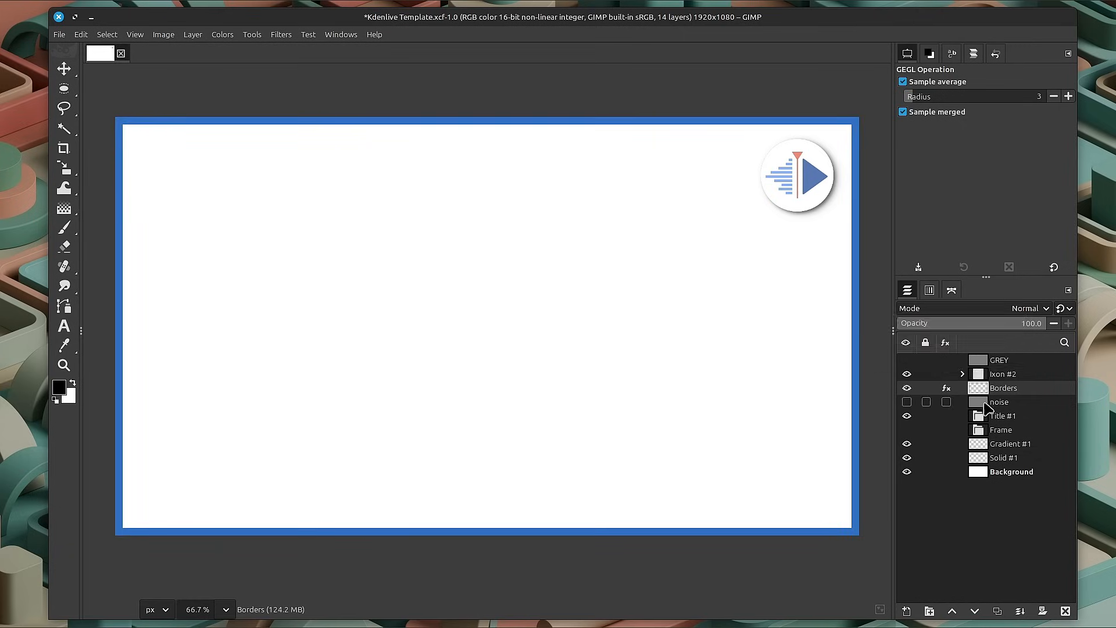
# Preview the noise layer by showing it temporarily, and select the Title #1 layer group.
pyautogui.click(986, 406)
pyautogui.click(906, 402)
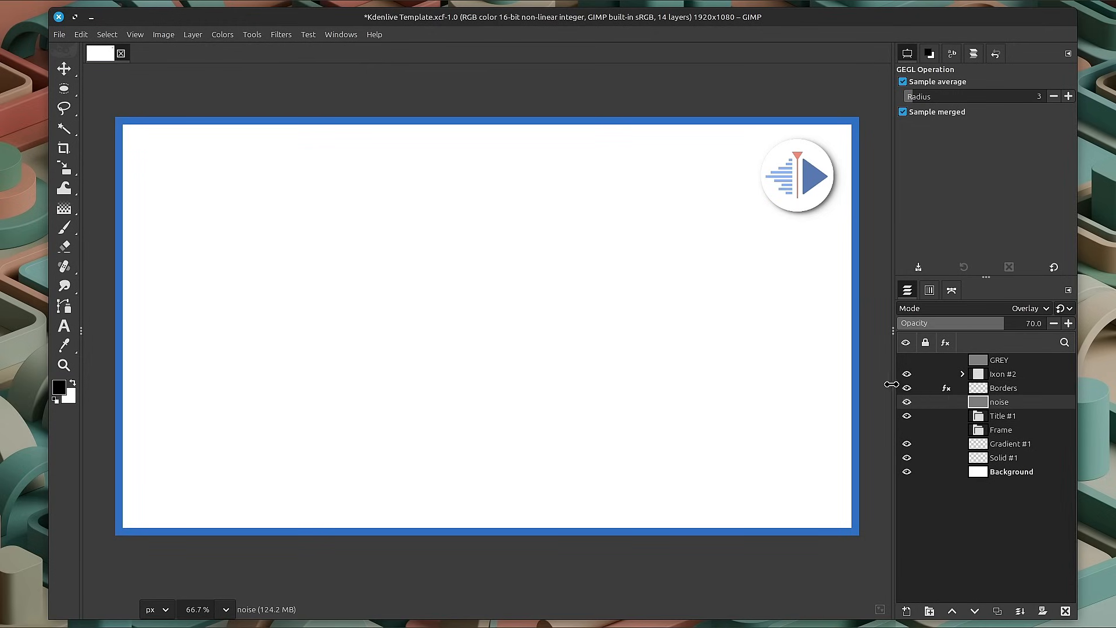
pyautogui.click(977, 418)
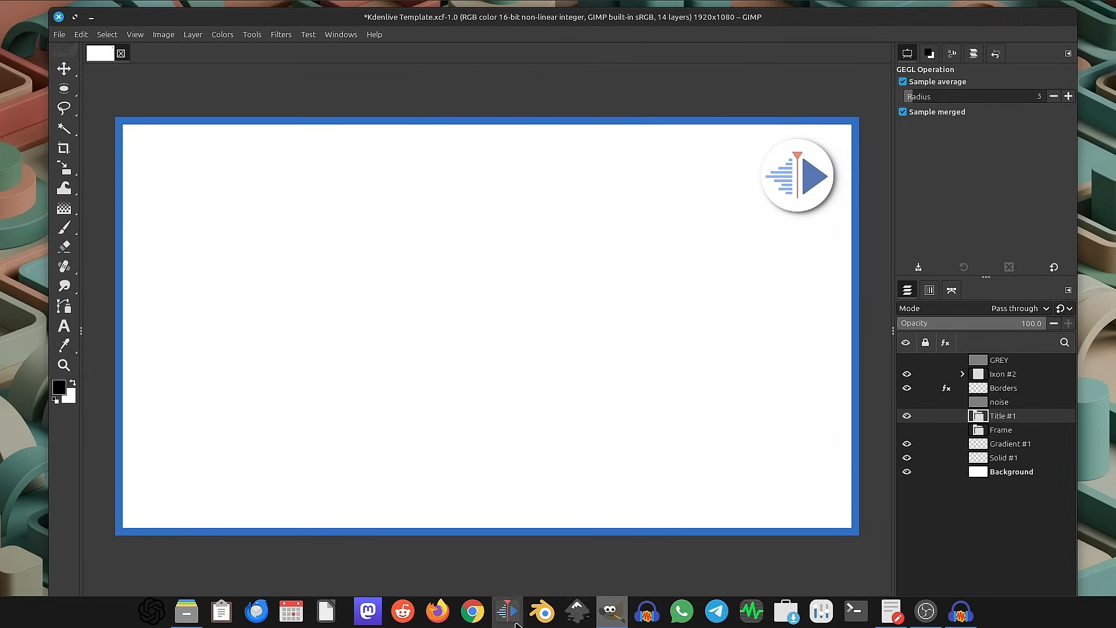
# Switch to Kdenlive and open the recent project rendering_tutorial_V2.
pyautogui.click(516, 620)
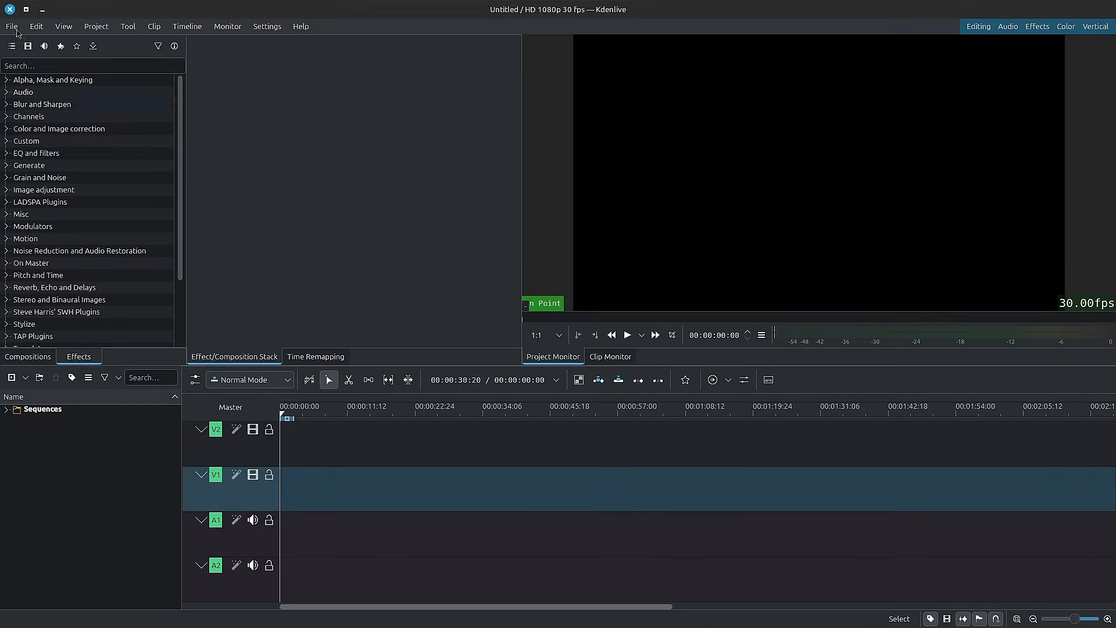
pyautogui.click(12, 27)
pyautogui.moveTo(39, 73)
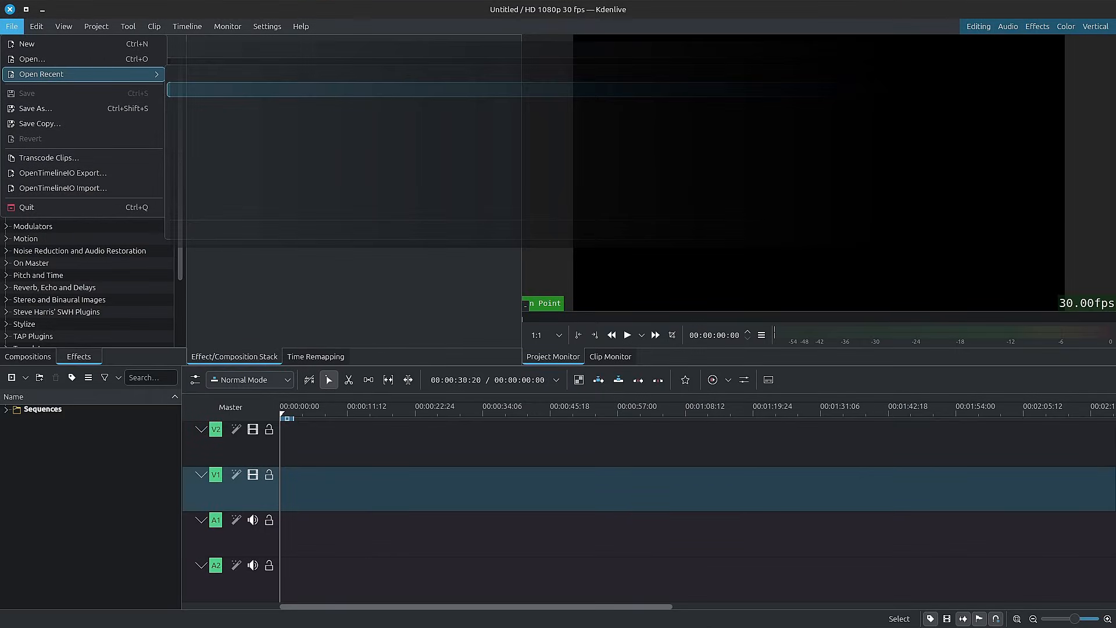
pyautogui.click(221, 74)
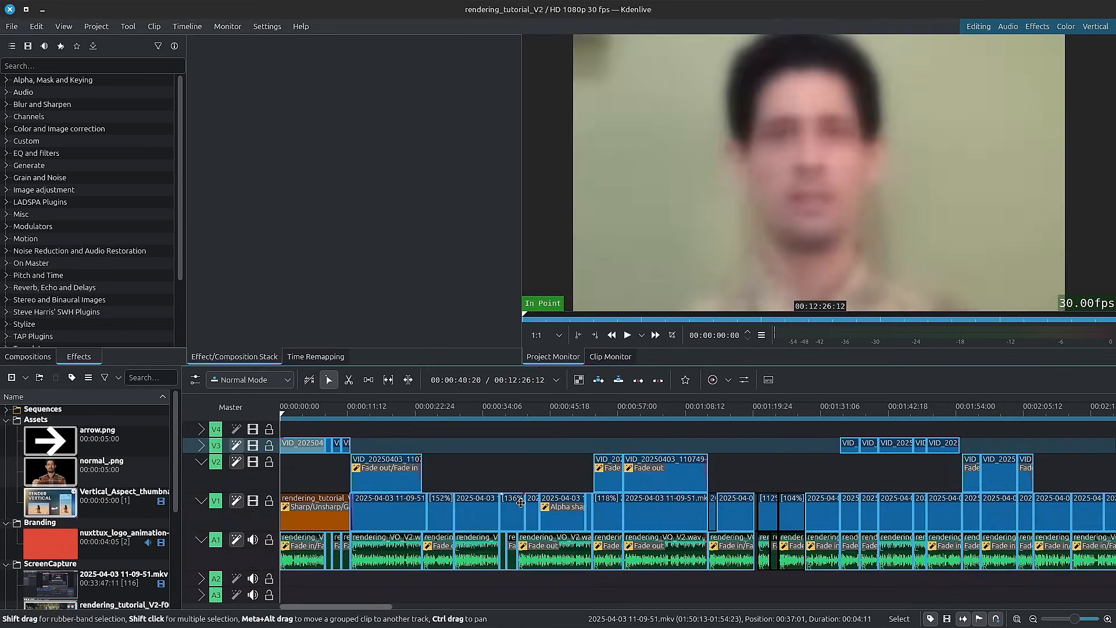
# Move the timeline playhead to 00:06:50:24 at the vertical render thumbnail clip and open the Rendering dialog.
pyautogui.click(518, 415)
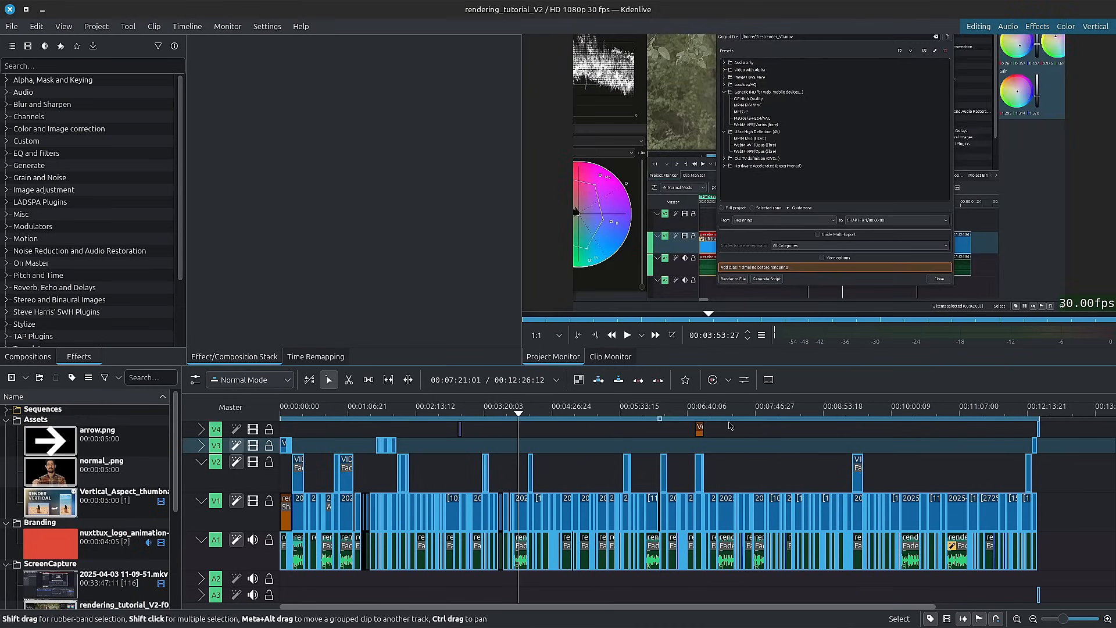
pyautogui.click(697, 415)
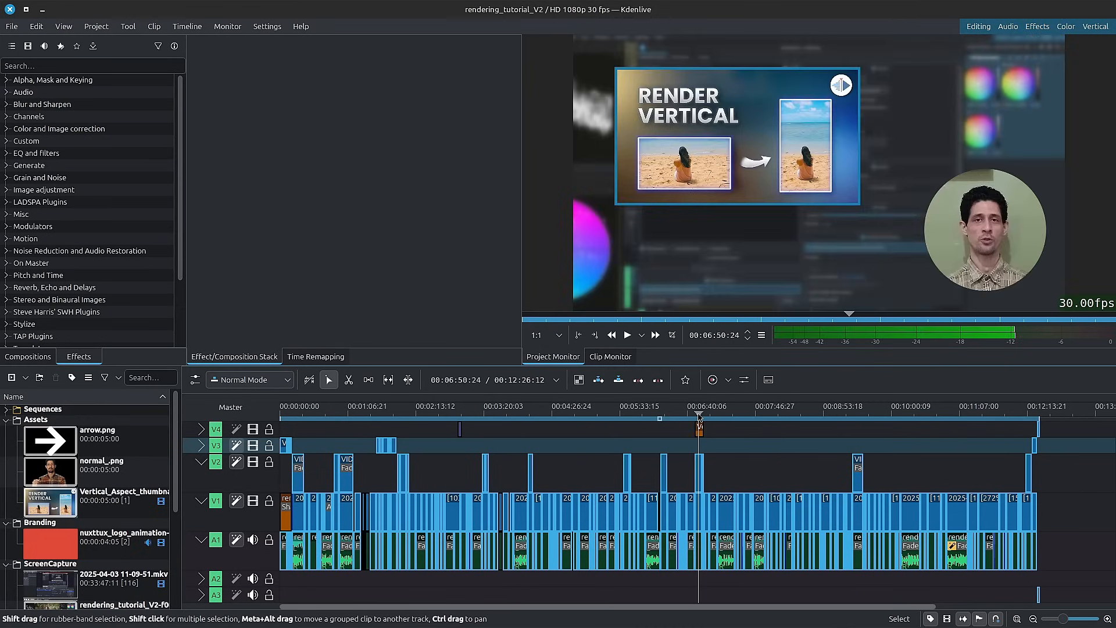
pyautogui.hotkey('ctrl', 'Return')
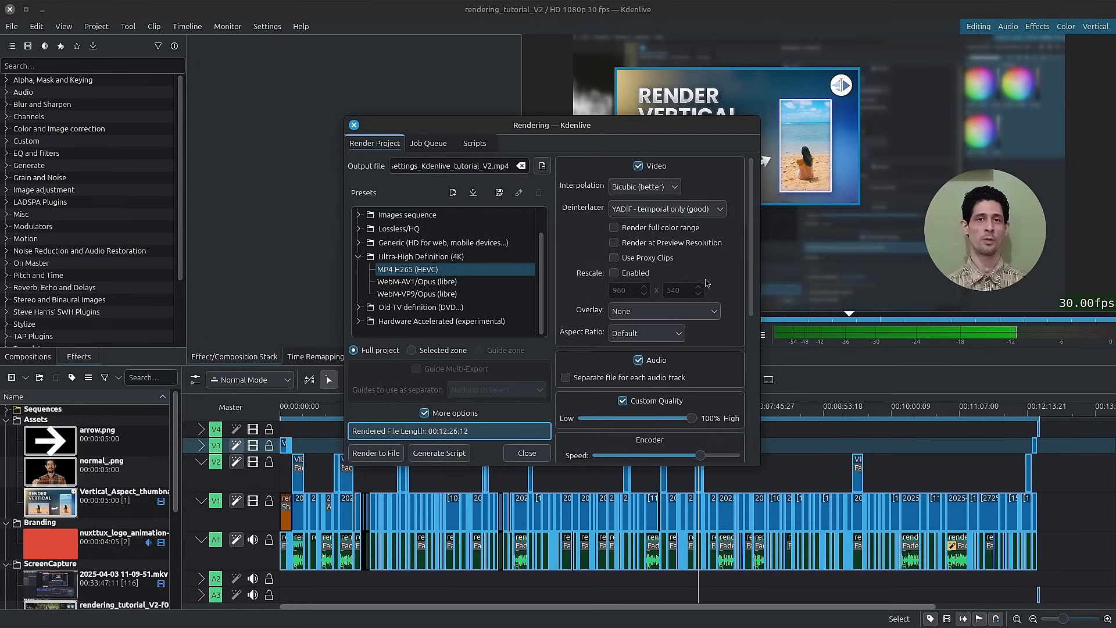
# Hide video track V2 to remove the presenter overlay from the preview, keeping V3 visible.
pyautogui.click(252, 447)
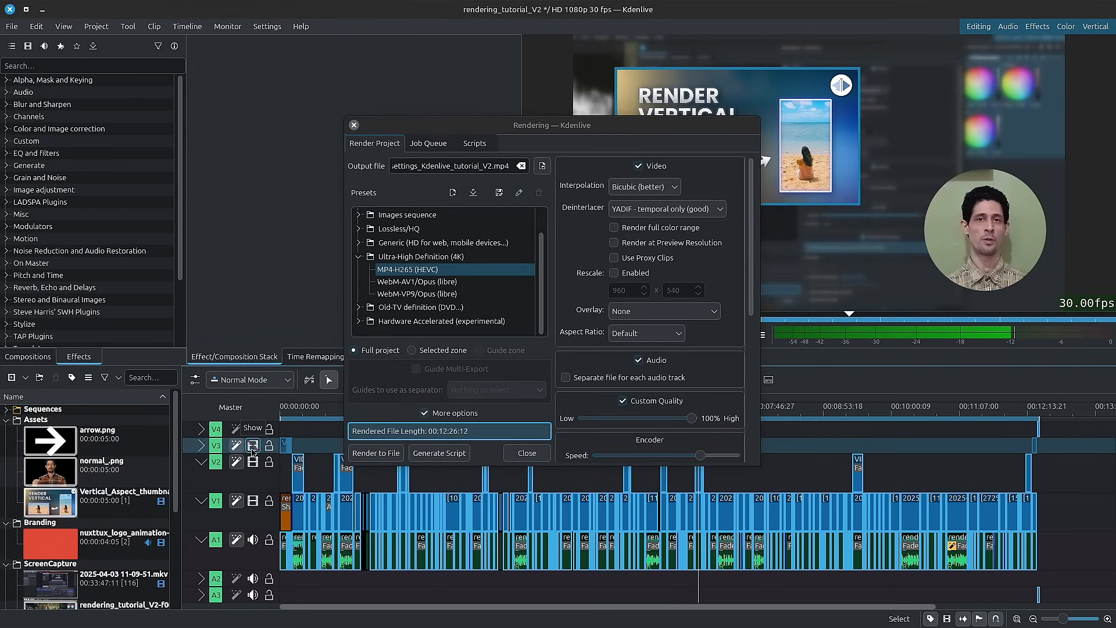
pyautogui.click(252, 461)
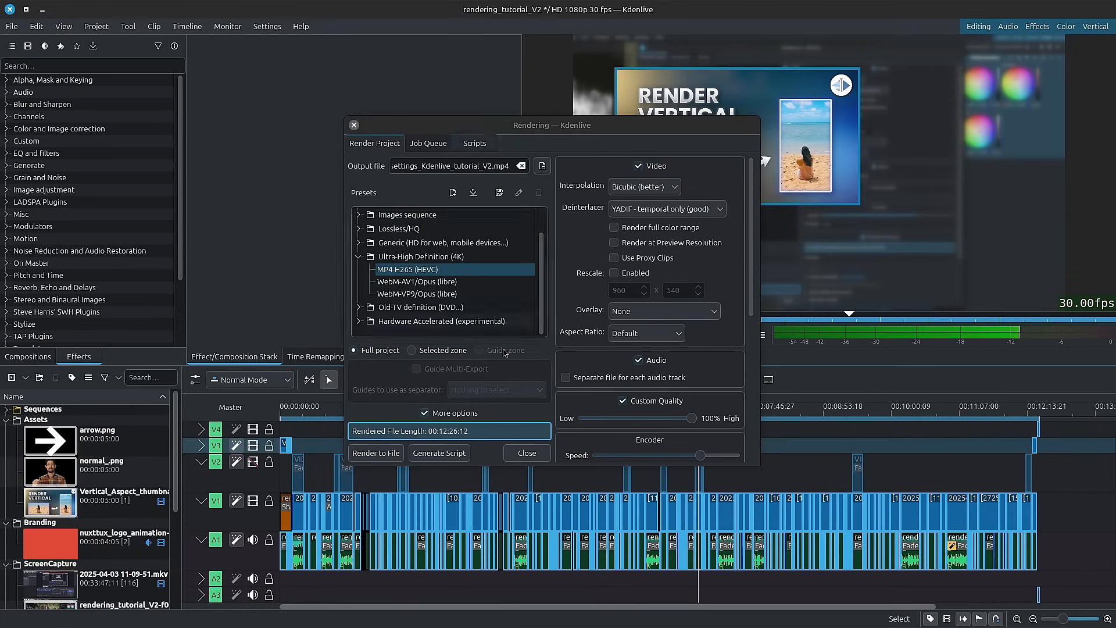
# Enlarge the Rendering dialog, move it toward the upper-left area of the project window, and capture a screenshot of the screen.
pyautogui.moveTo(753, 463); pyautogui.dragTo(941, 563)
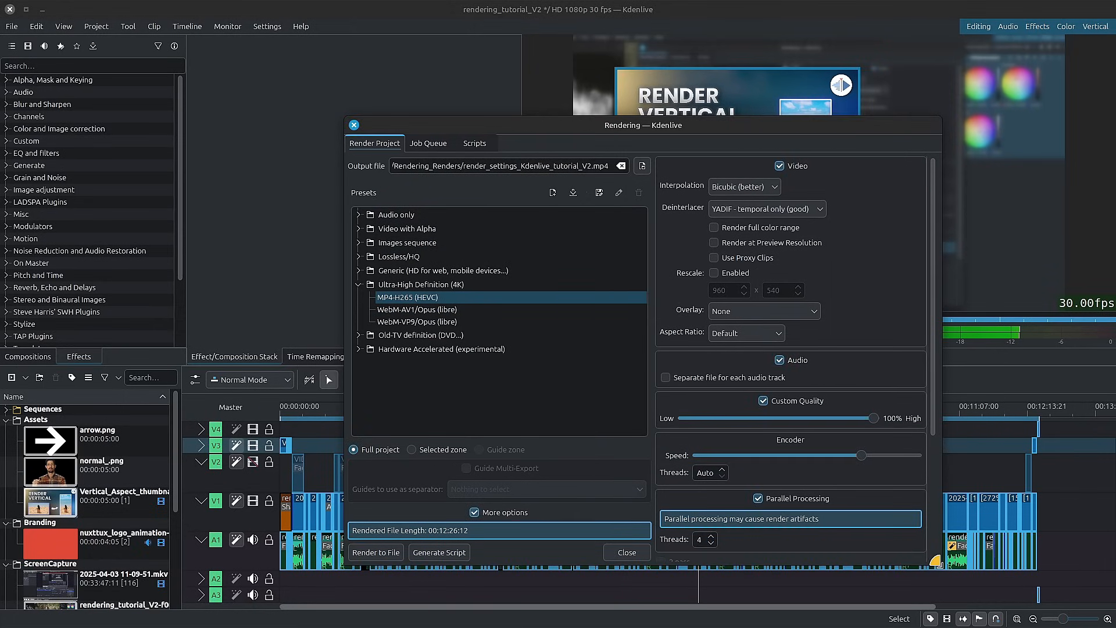
pyautogui.moveTo(708, 134); pyautogui.dragTo(492, 63)
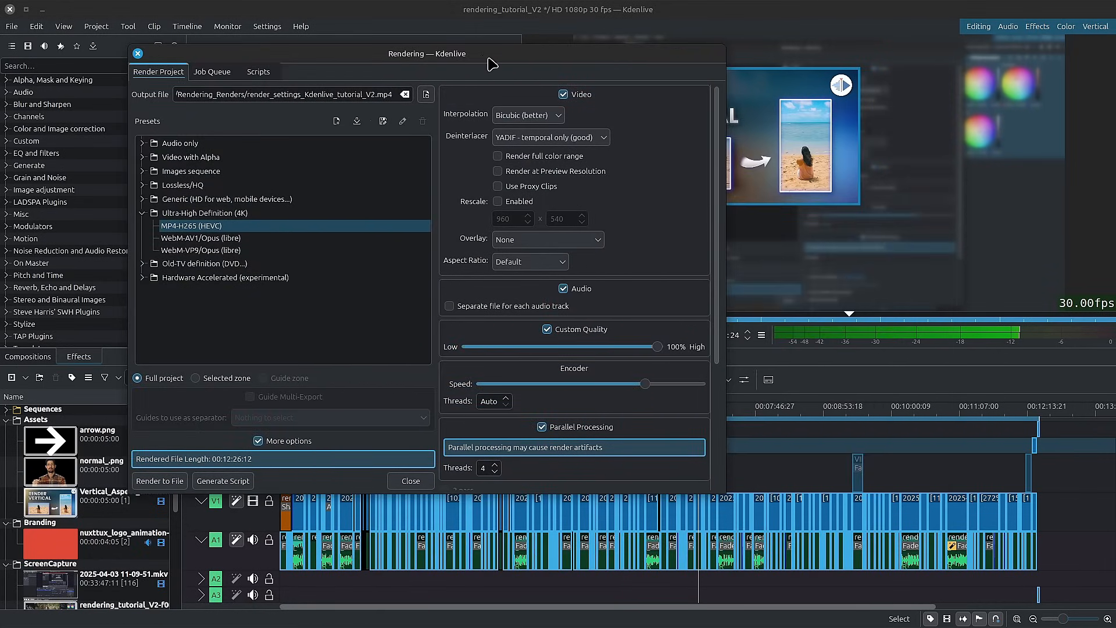
pyautogui.hotkey('alt', 'Tab')
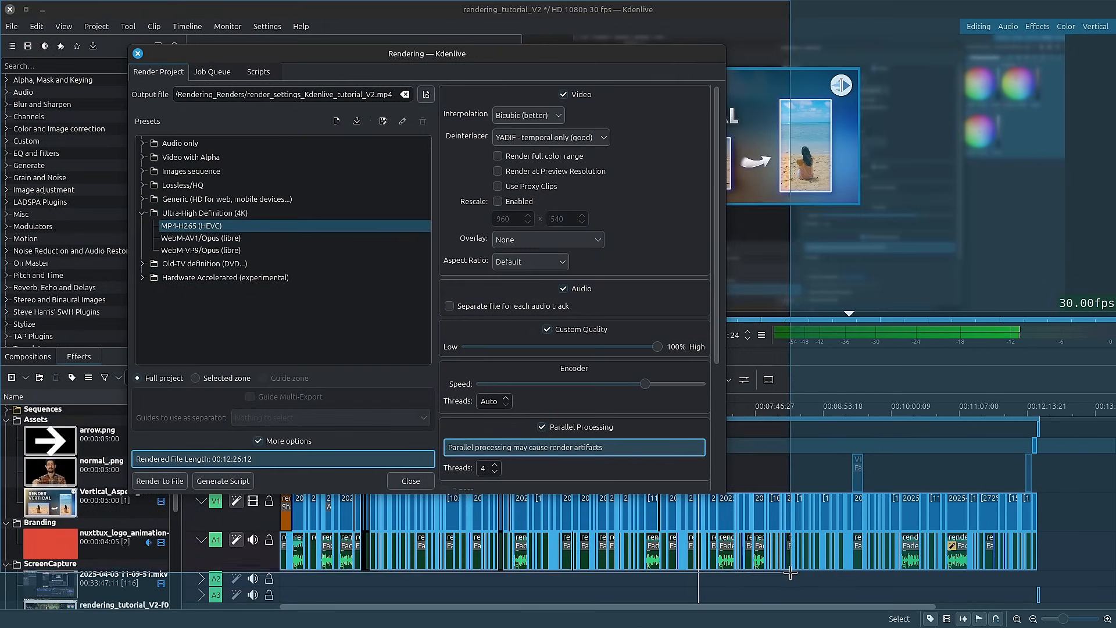
pyautogui.press('Print')
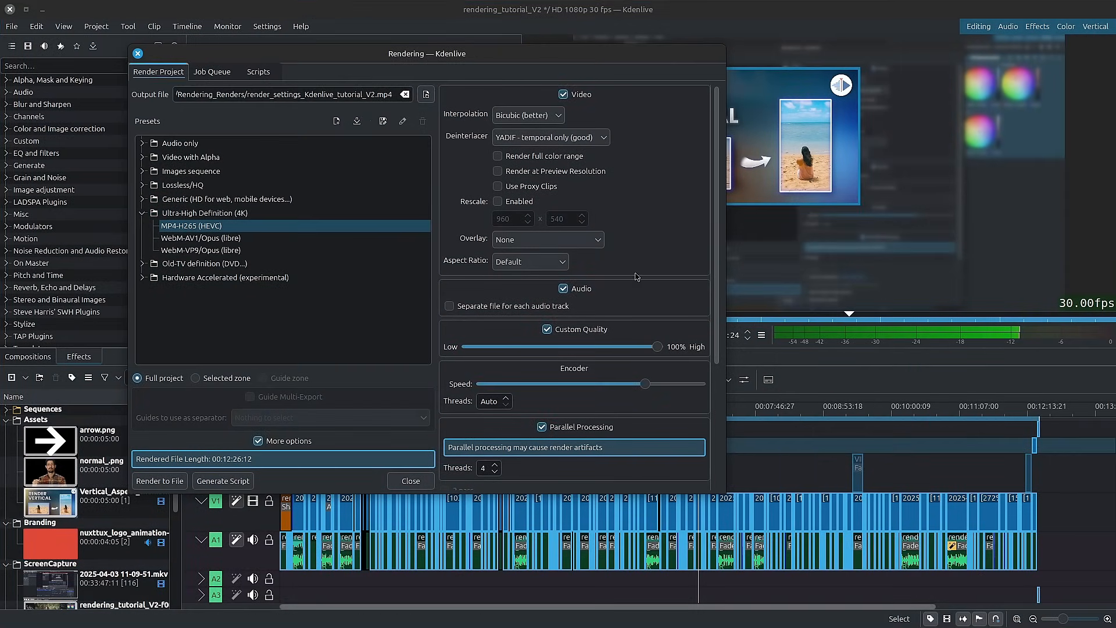
pyautogui.click(601, 198)
# Switch to GIMP with the Kdenlive Template image and enlarge its window to cover most of the screen.
pyautogui.hotkey('alt', 'Tab')
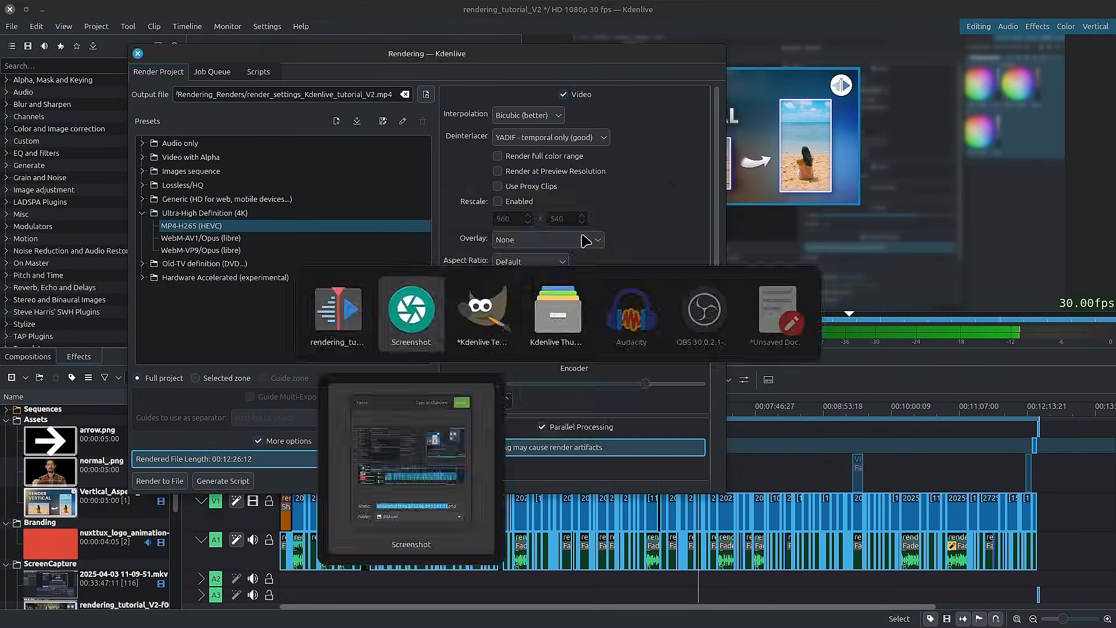
pyautogui.hotkey('ctrl', 'j')
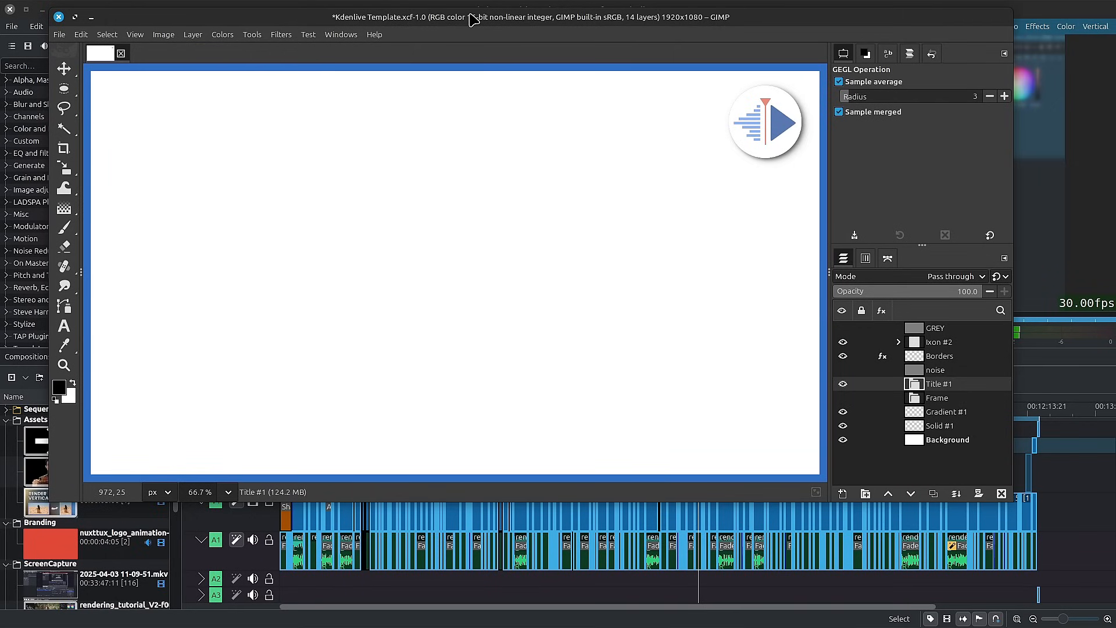
pyautogui.moveTo(469, 15); pyautogui.dragTo(460, 16)
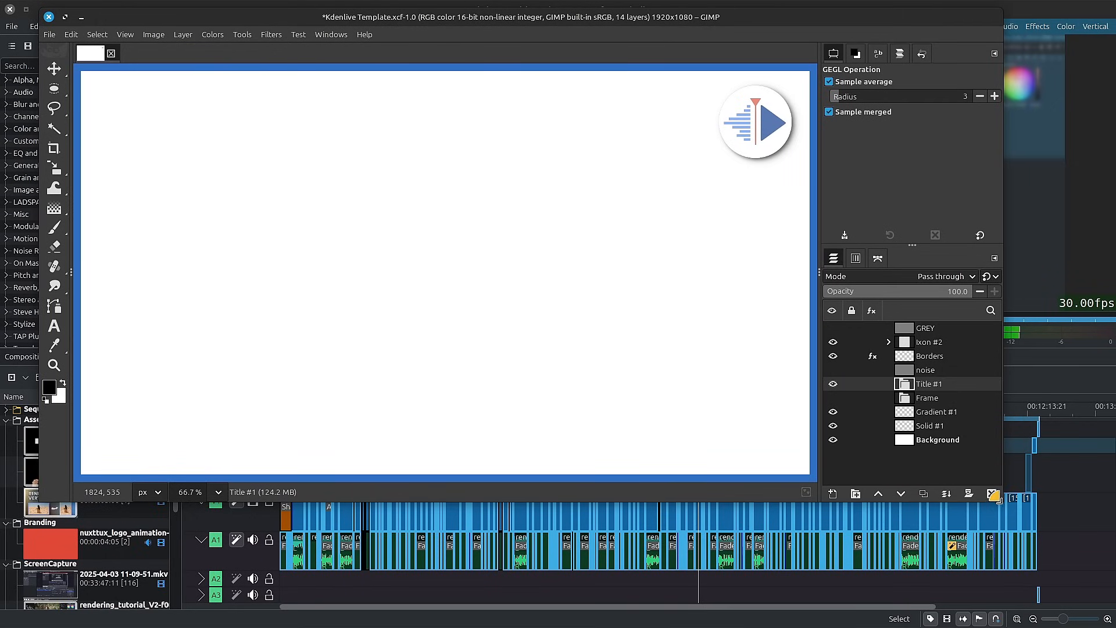
pyautogui.moveTo(996, 498); pyautogui.dragTo(1095, 588)
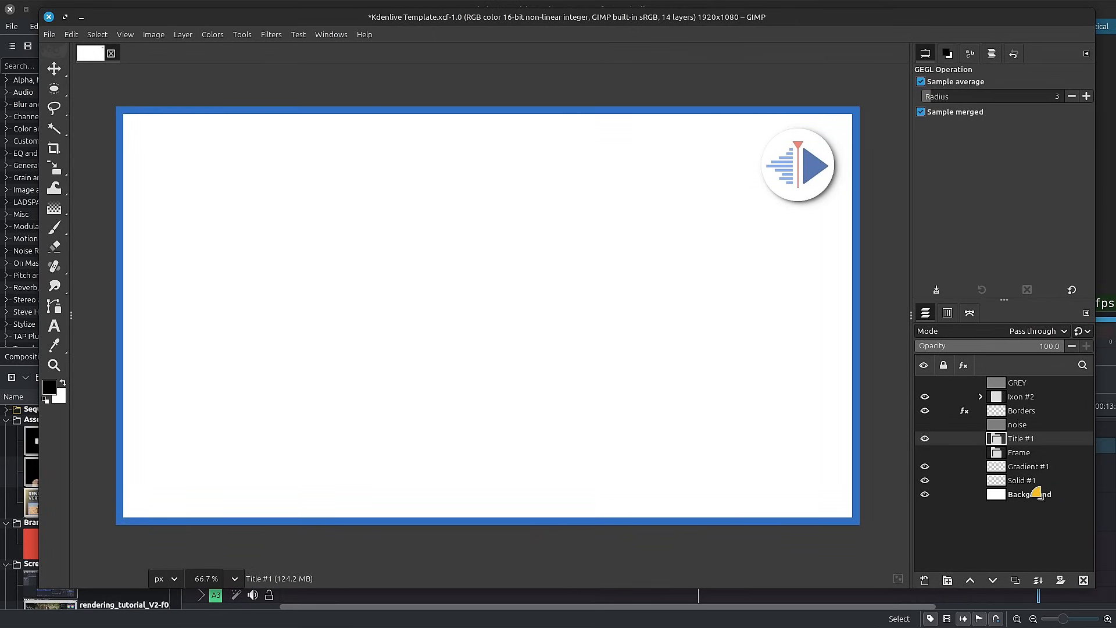
# Paste the screenshot as a new layer, place it inside the Frame layer group, and make the group visible.
pyautogui.click(953, 452)
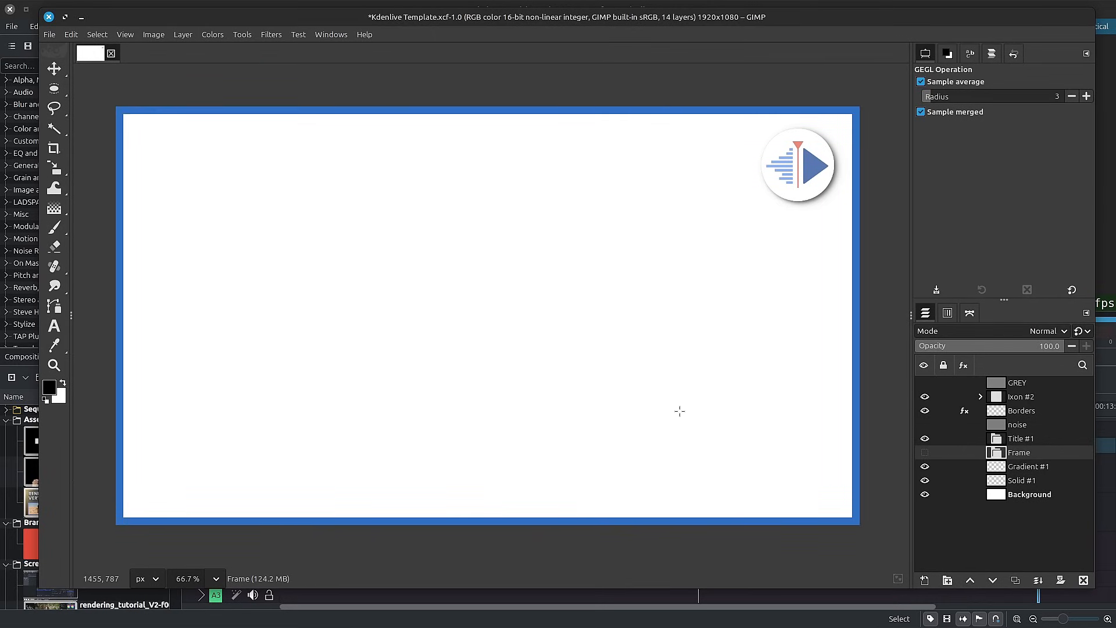
pyautogui.hotkey('ctrl', 'v')
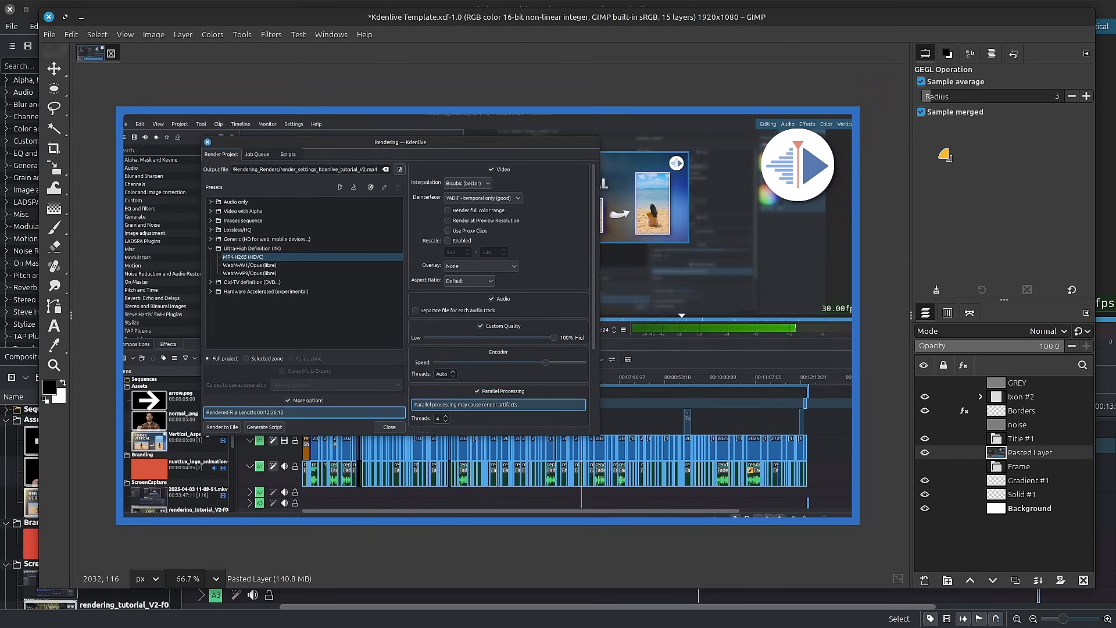
pyautogui.press('p')
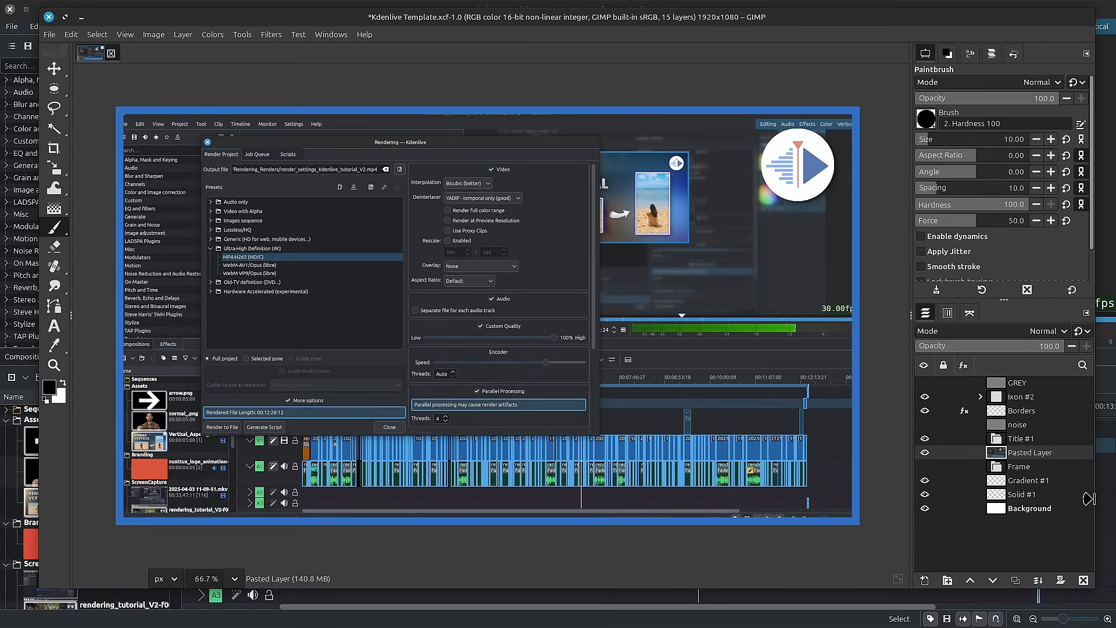
pyautogui.moveTo(1028, 453); pyautogui.dragTo(1024, 467)
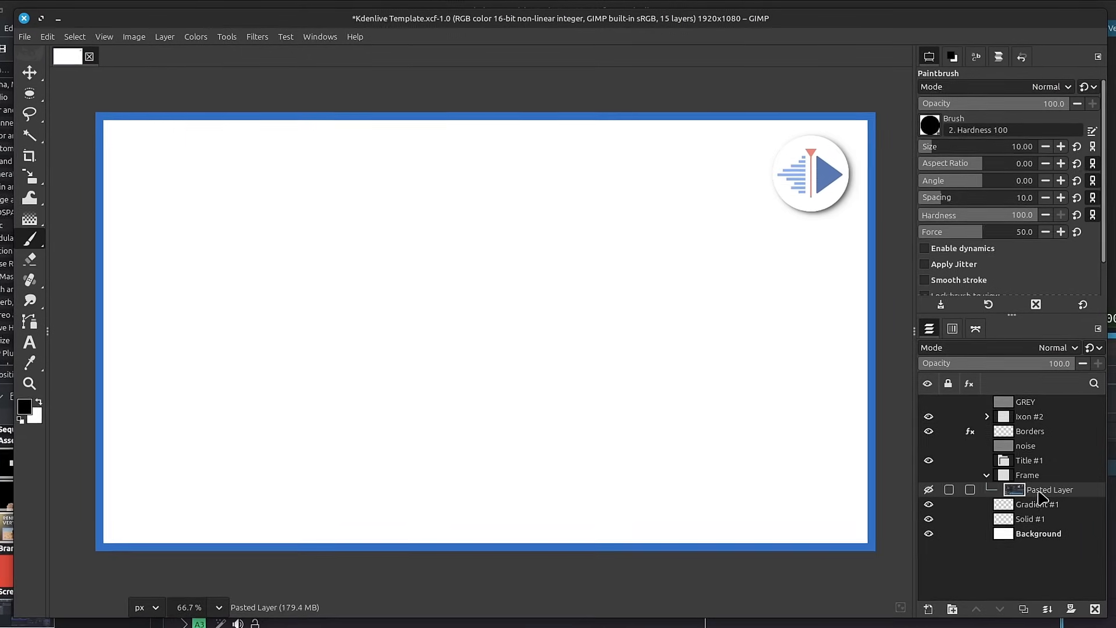
pyautogui.click(928, 475)
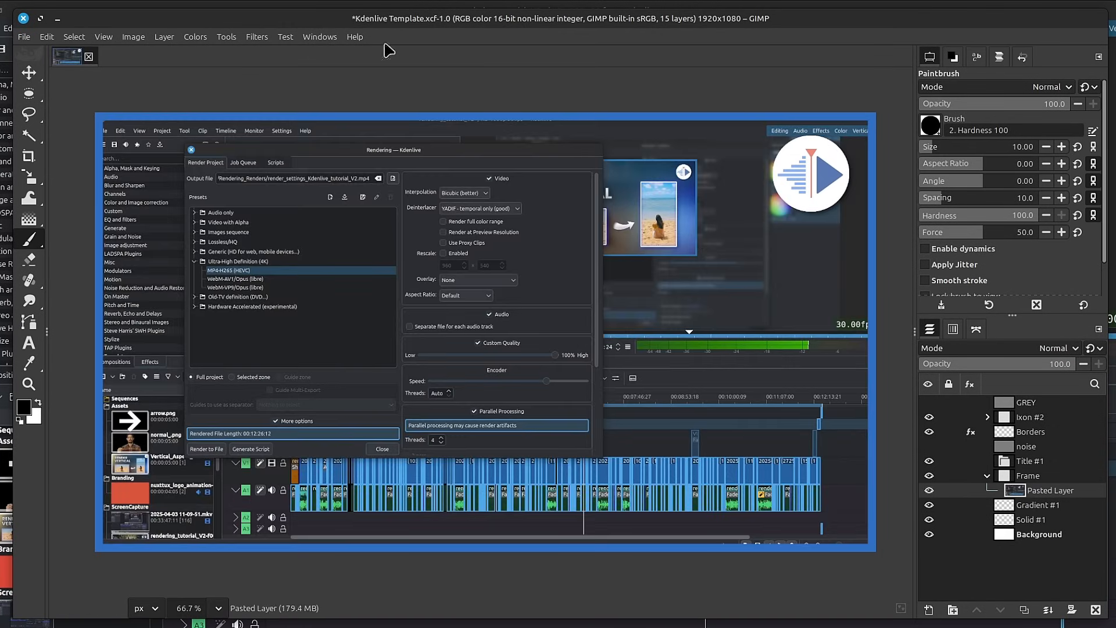
# Apply a Gaussian Blur with a size of 10.68 in X and Y to the pasted screenshot layer.
pyautogui.click(256, 37)
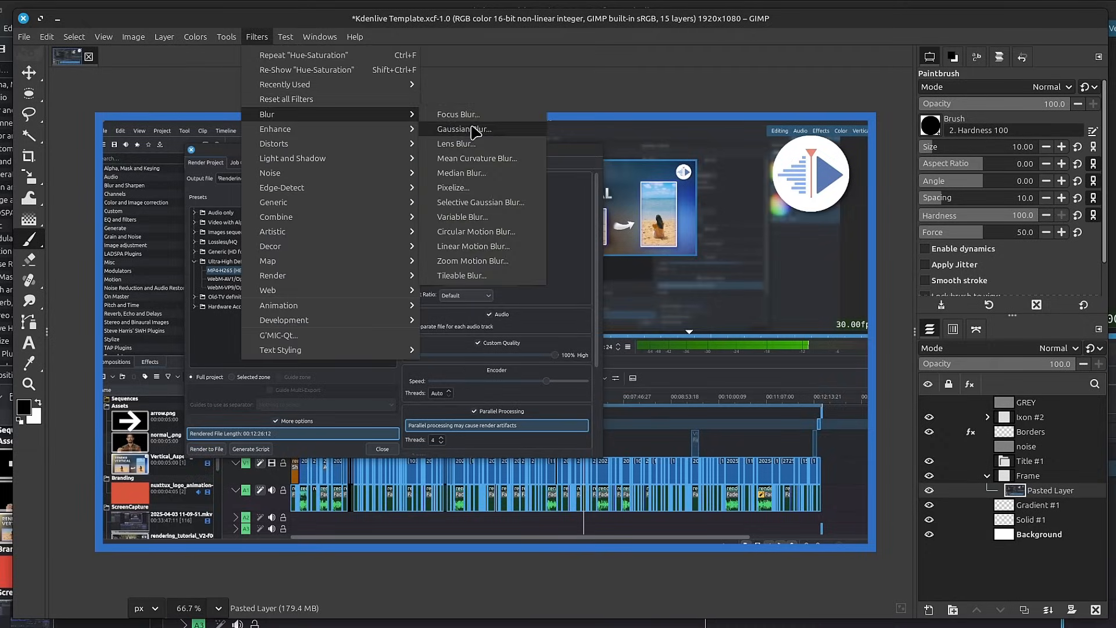
pyautogui.click(471, 128)
pyautogui.click(700, 188)
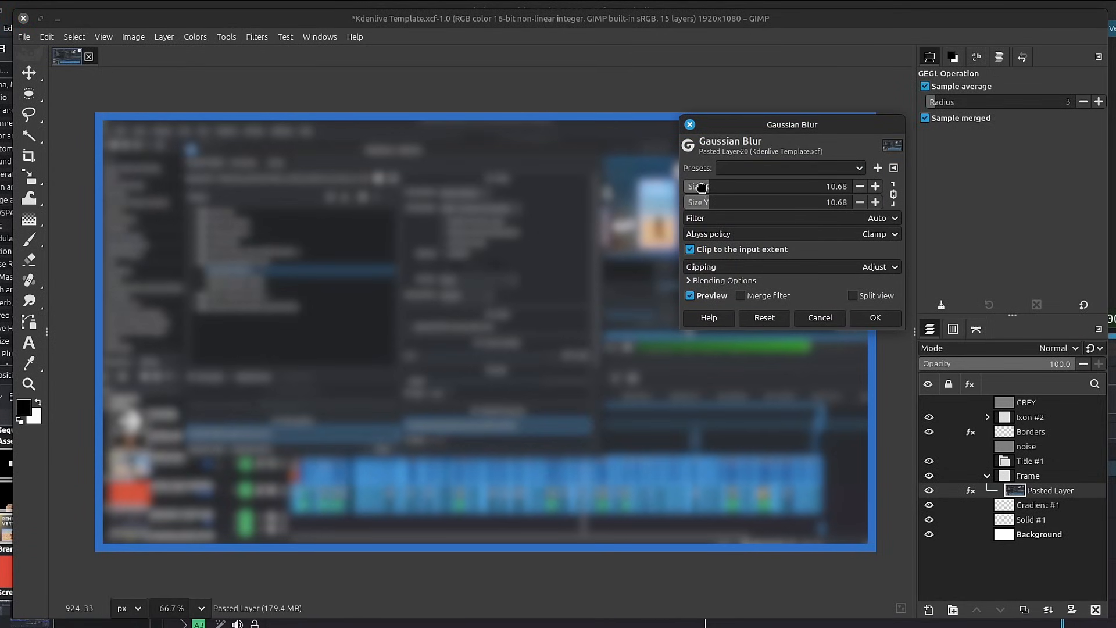
pyautogui.click(874, 317)
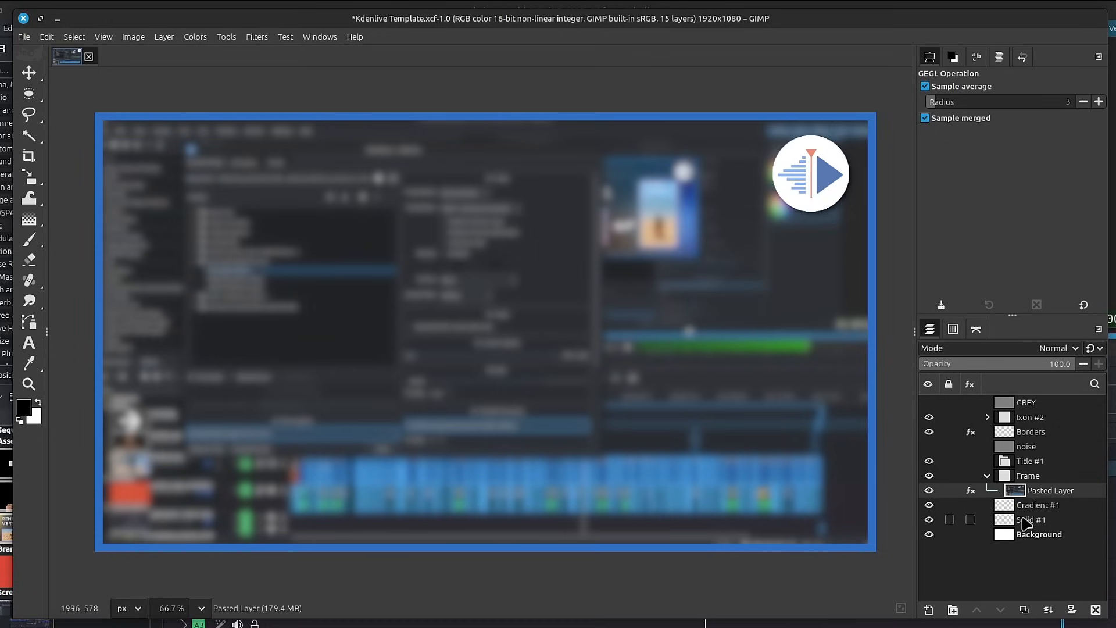
# Place the Gradient #1 layer above the Frame group and set the Gradient tool to FG to Transparent.
pyautogui.moveTo(1004, 475); pyautogui.dragTo(1025, 515)
pyautogui.click(1014, 475)
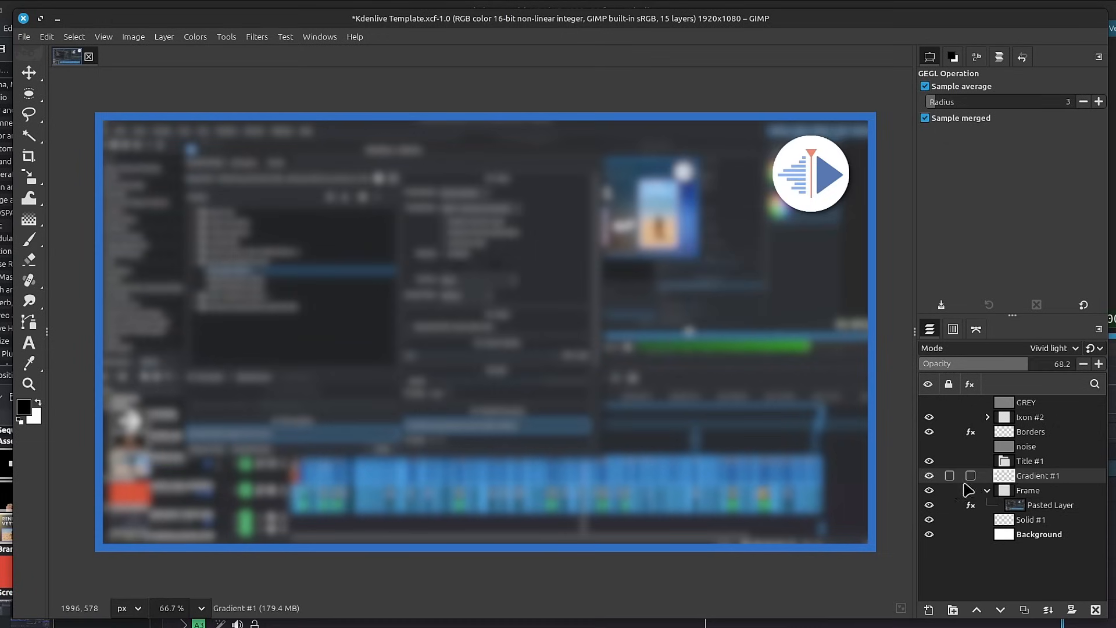
pyautogui.press('g')
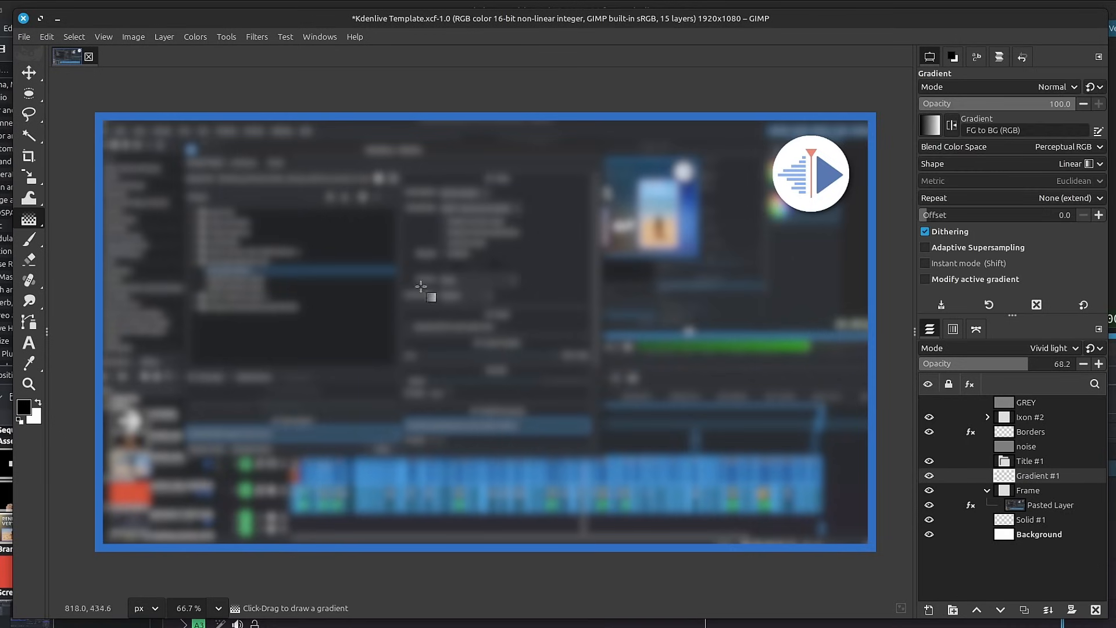
pyautogui.click(992, 168)
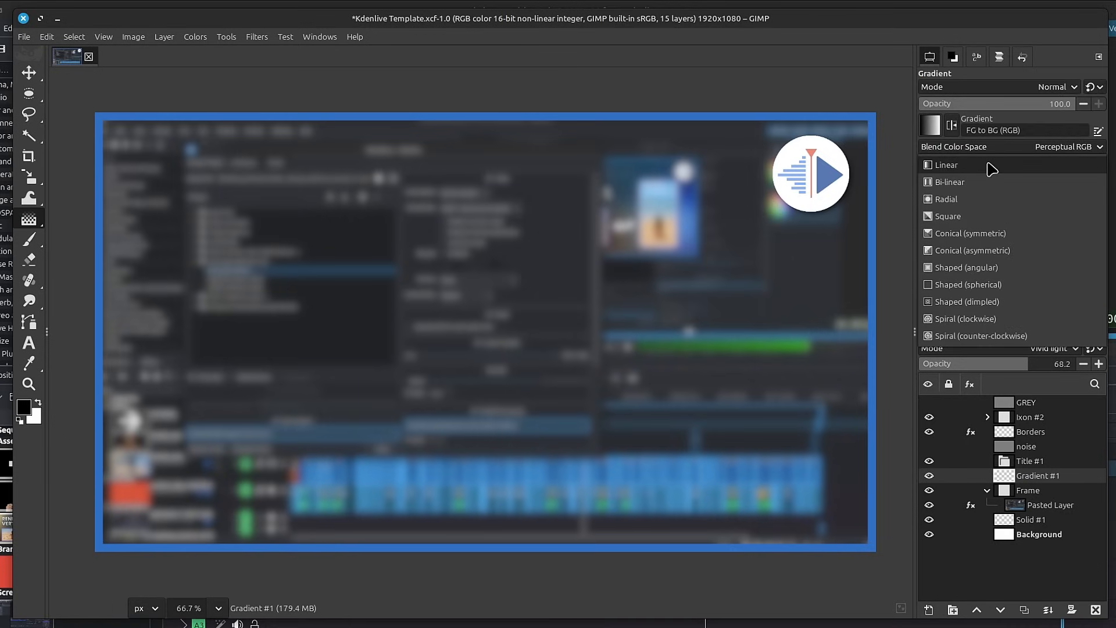
pyautogui.click(942, 68)
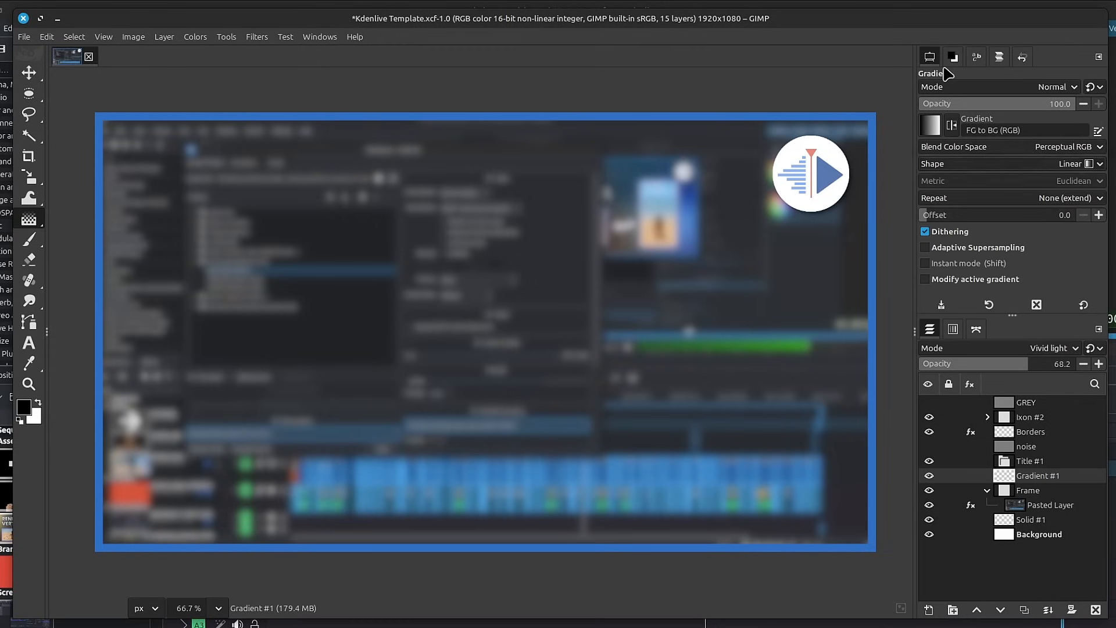
pyautogui.click(930, 132)
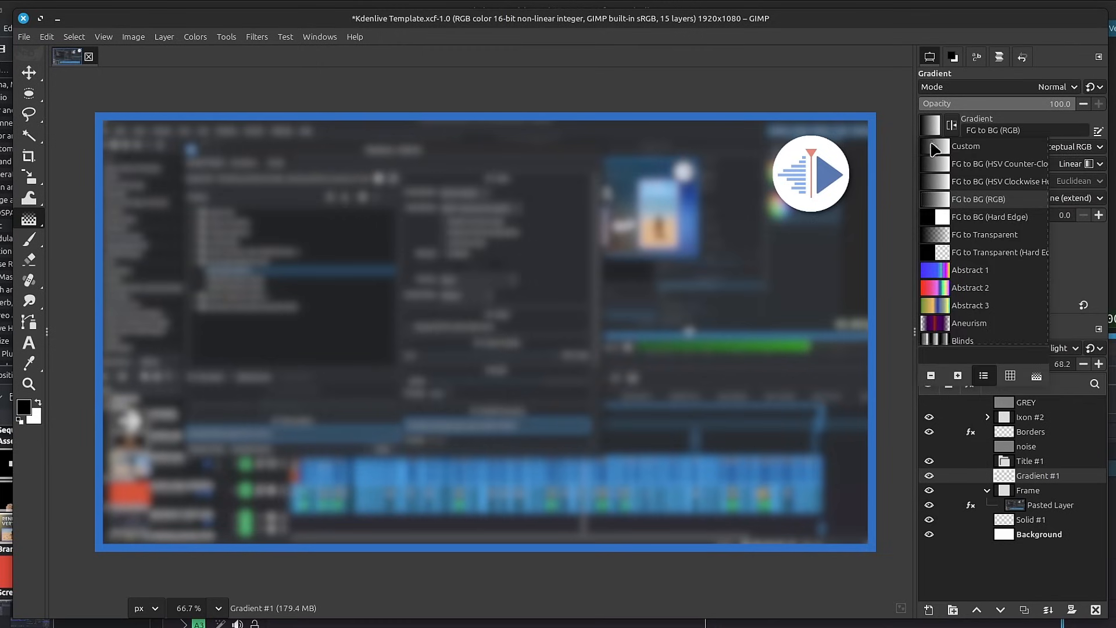
pyautogui.click(942, 234)
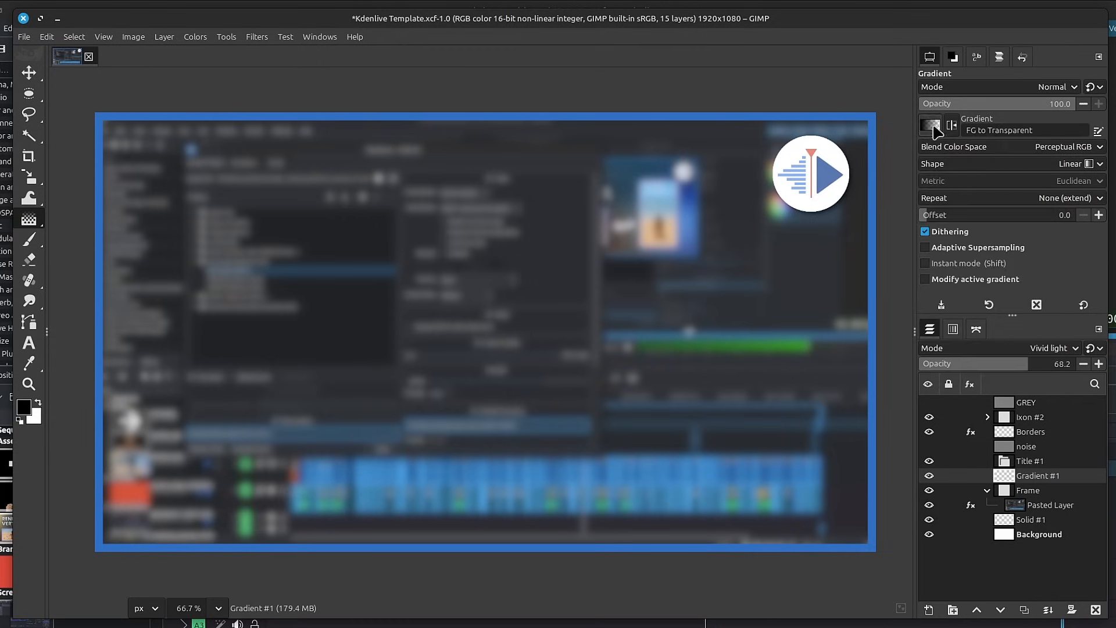
# Set the foreground colour to orange ed8e18 and draw a linear gradient from the canvas's lower-right corner to about (1293, 453) px.
pyautogui.click(952, 56)
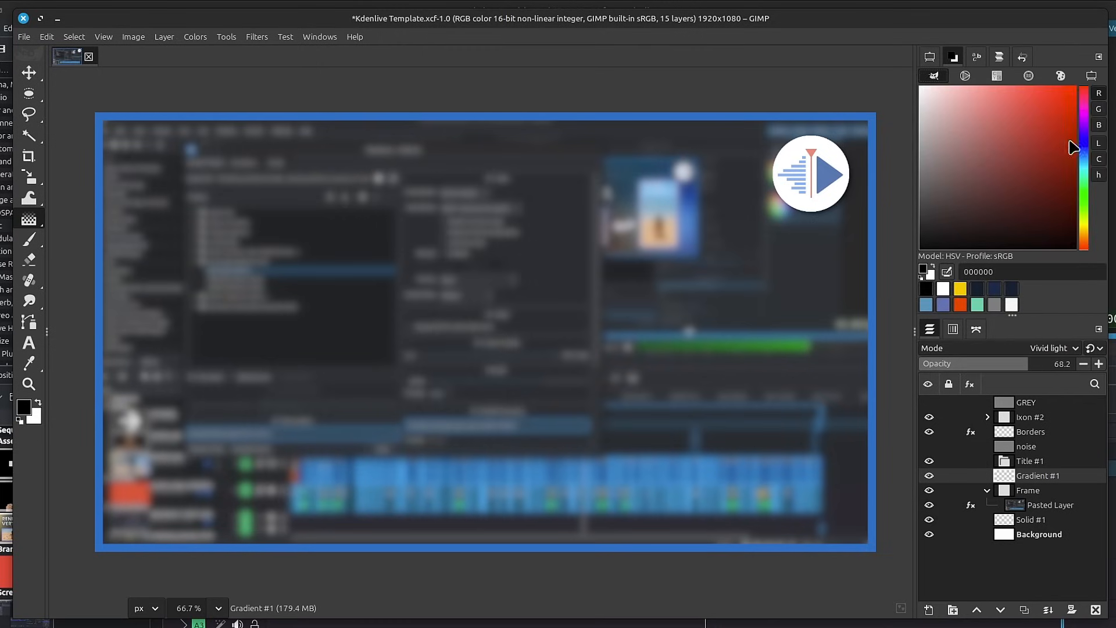
pyautogui.click(1084, 160)
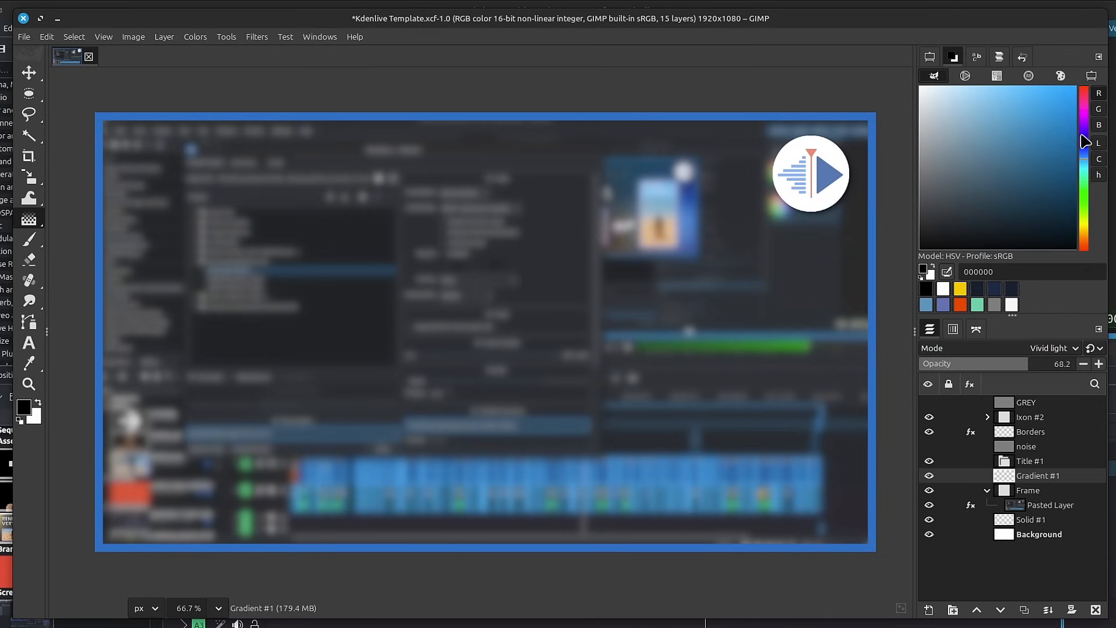
pyautogui.click(1084, 236)
pyautogui.click(1060, 97)
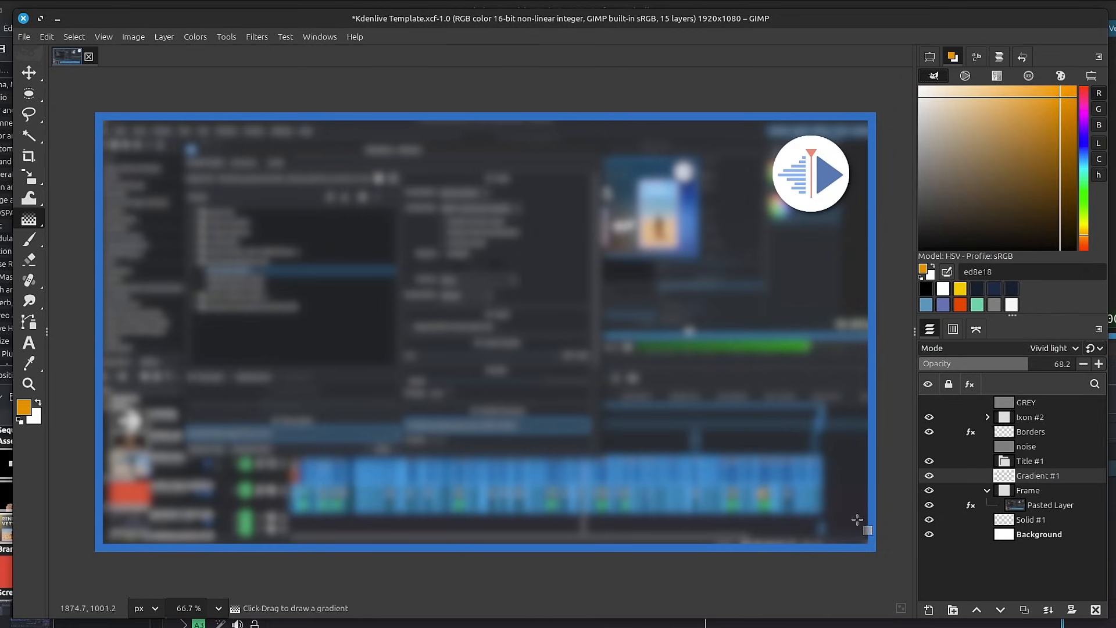
pyautogui.moveTo(876, 551)
pyautogui.mouseDown()
pyautogui.moveTo(698, 287)
pyautogui.moveTo(640, 317)
pyautogui.moveTo(621, 297)
pyautogui.mouseUp()
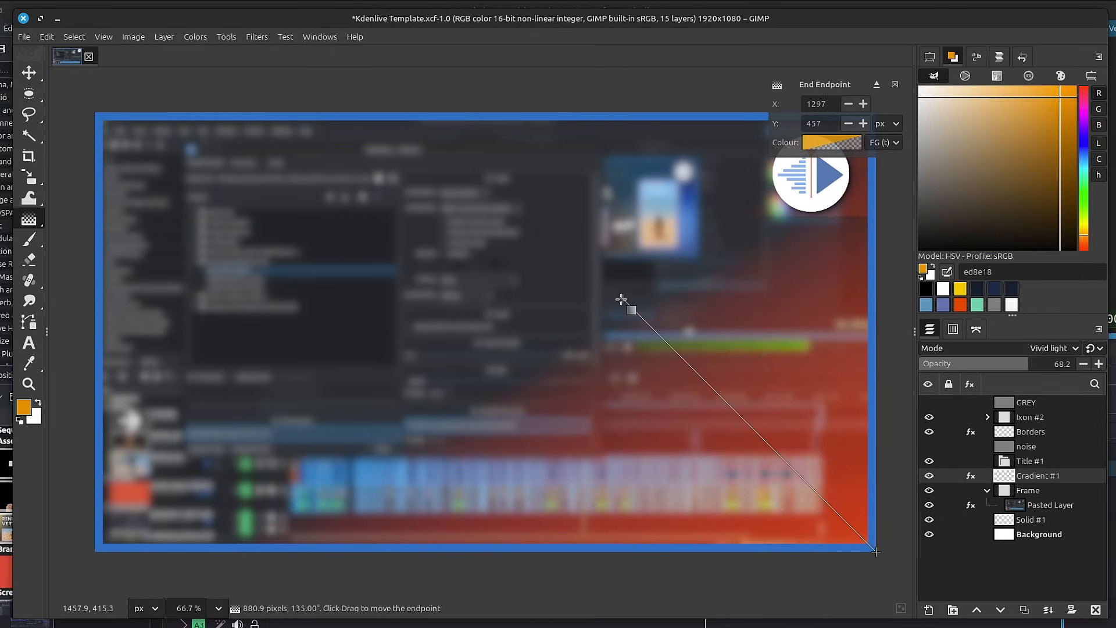
# Make the orange gradient Radial, move its start to about (2143, 1275) px and its end to about (1420, 134) px, and apply it.
pyautogui.click(929, 57)
pyautogui.click(1010, 169)
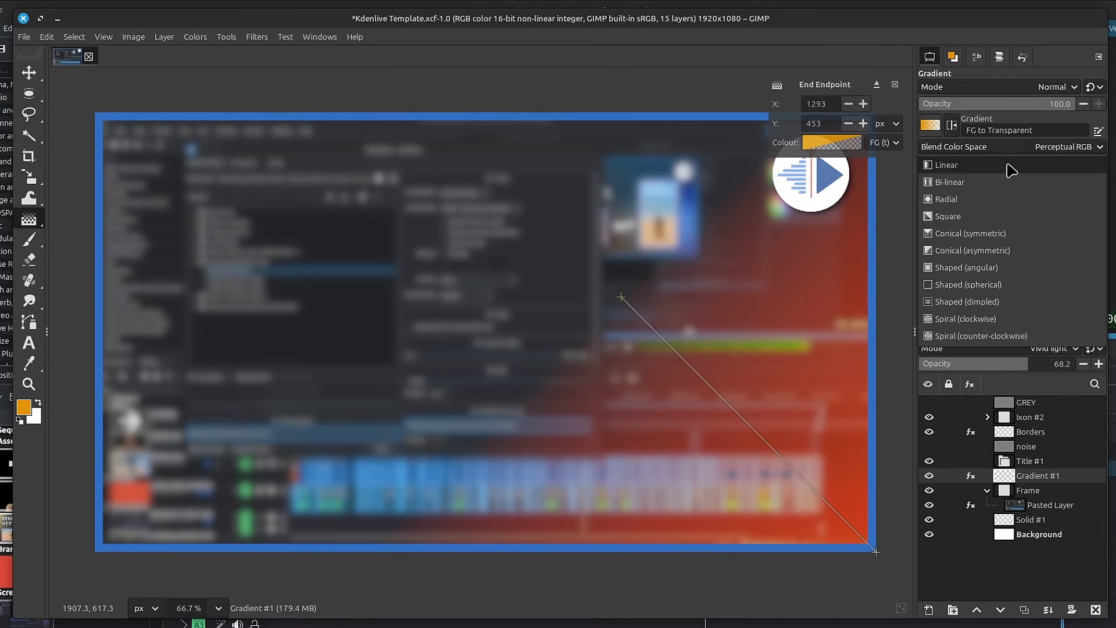
pyautogui.click(996, 202)
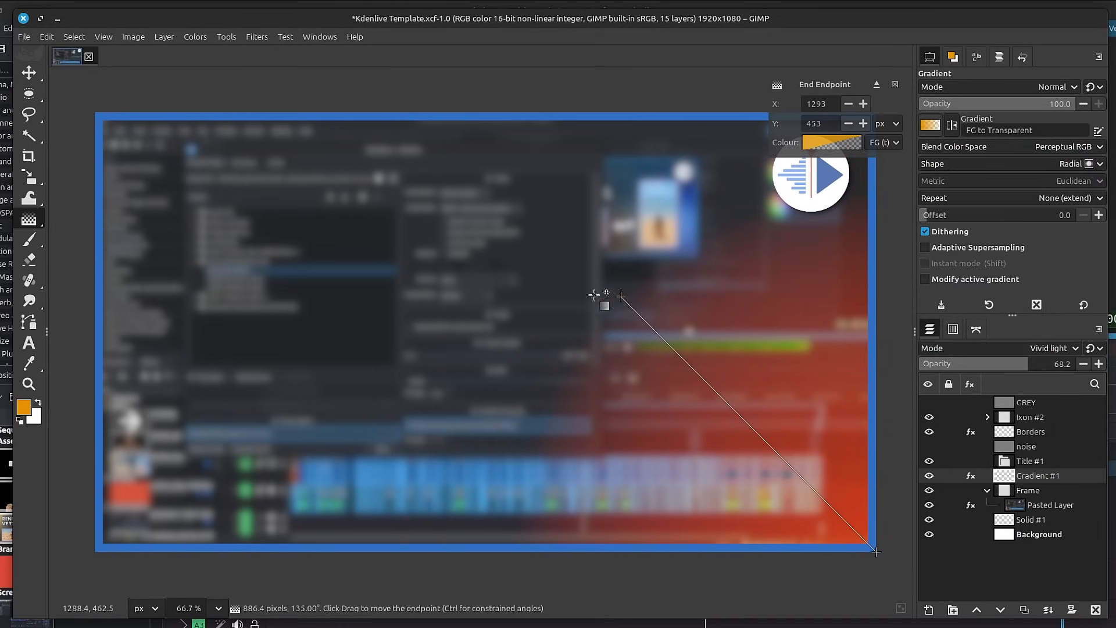
pyautogui.moveTo(620, 297); pyautogui.dragTo(540, 291)
pyautogui.moveTo(875, 551); pyautogui.dragTo(966, 627)
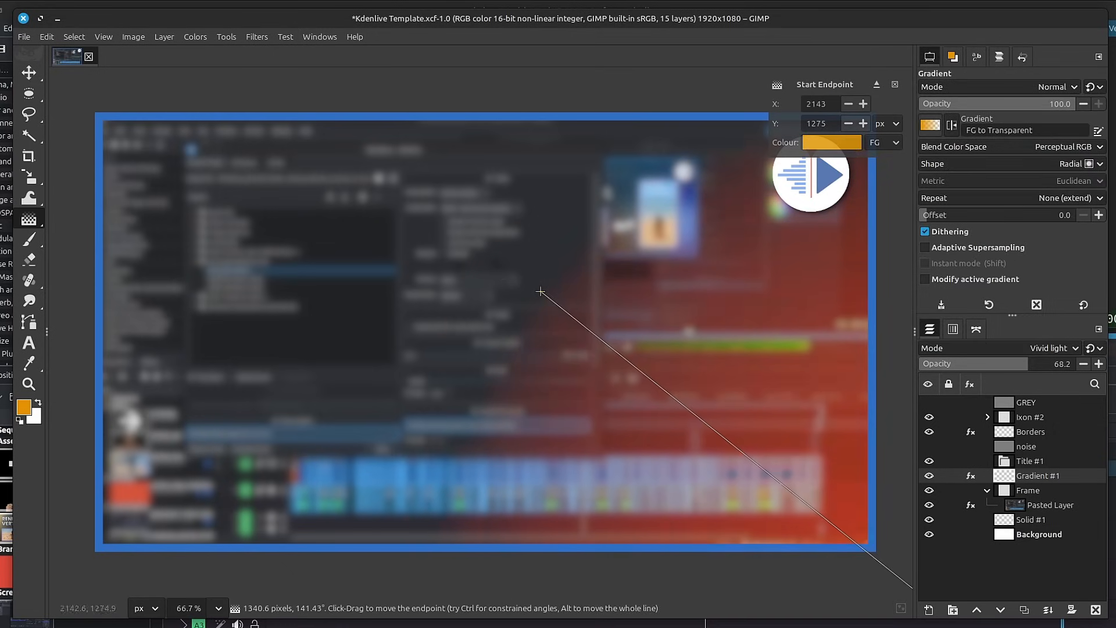
pyautogui.moveTo(541, 291); pyautogui.dragTo(672, 167)
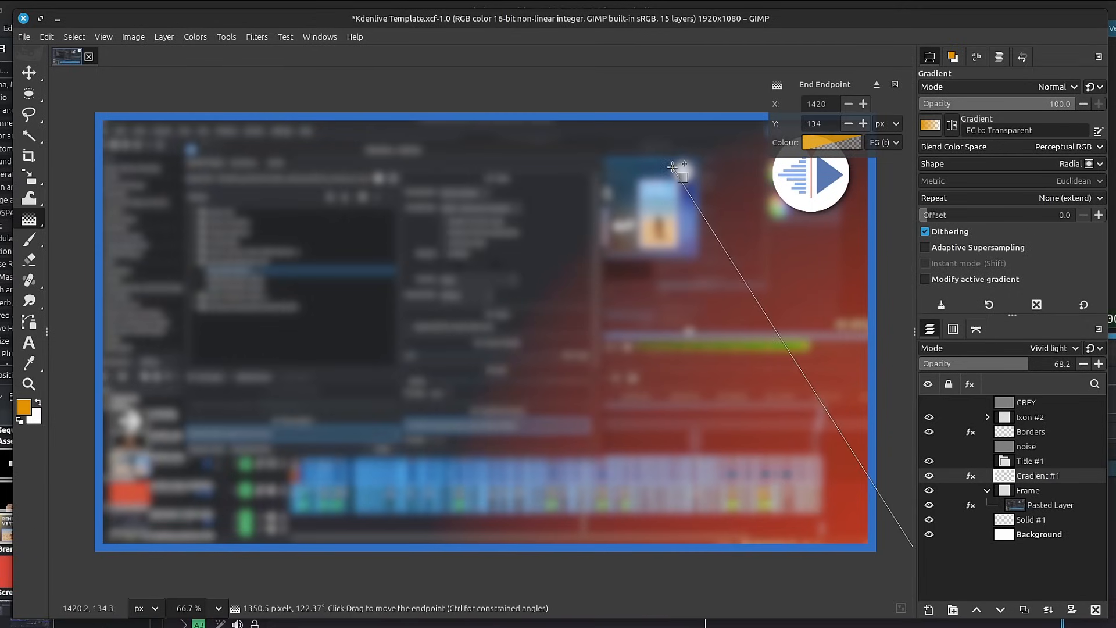
pyautogui.press('Return')
# Set the foreground colour to blue 1866ed and draw a radial gradient from the canvas's upper-left corner to about (812, 490) px.
pyautogui.click(928, 134)
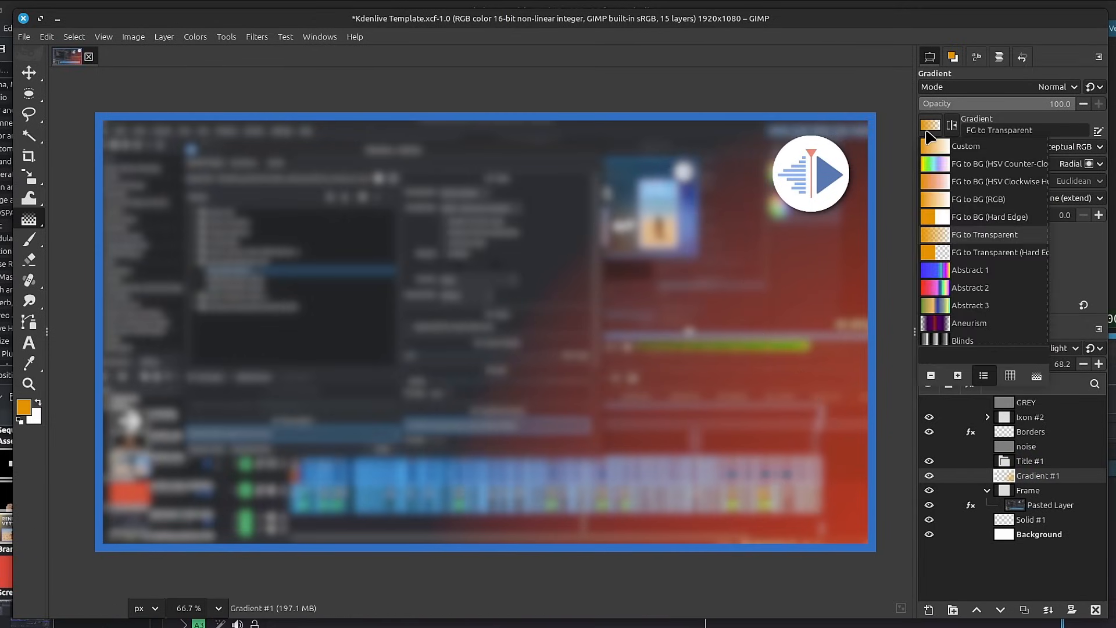
pyautogui.click(928, 134)
pyautogui.click(952, 56)
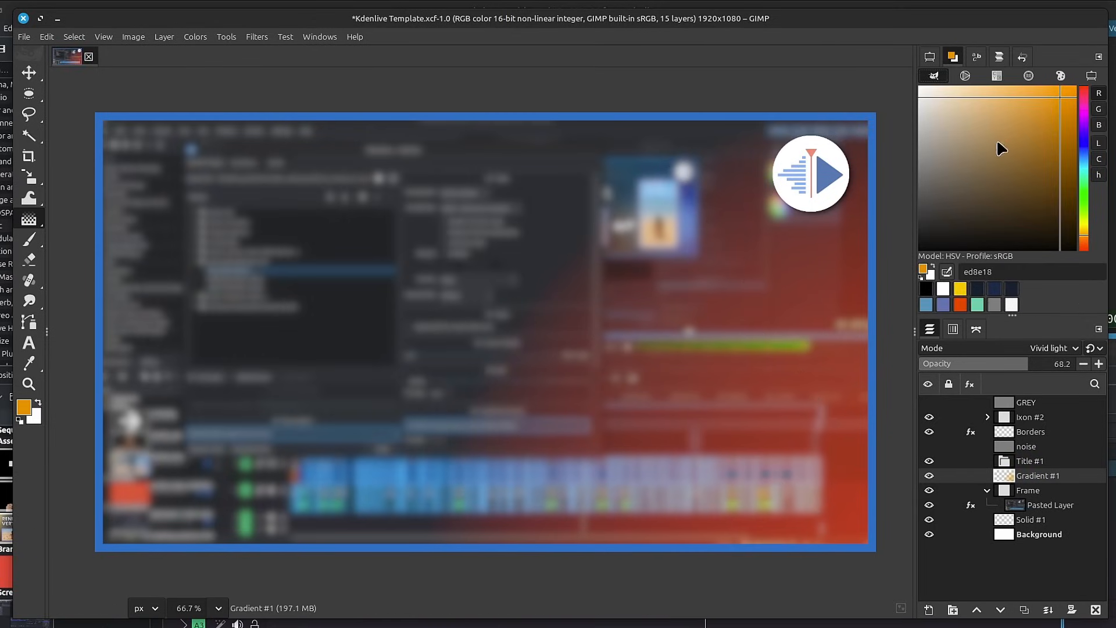
pyautogui.click(1082, 157)
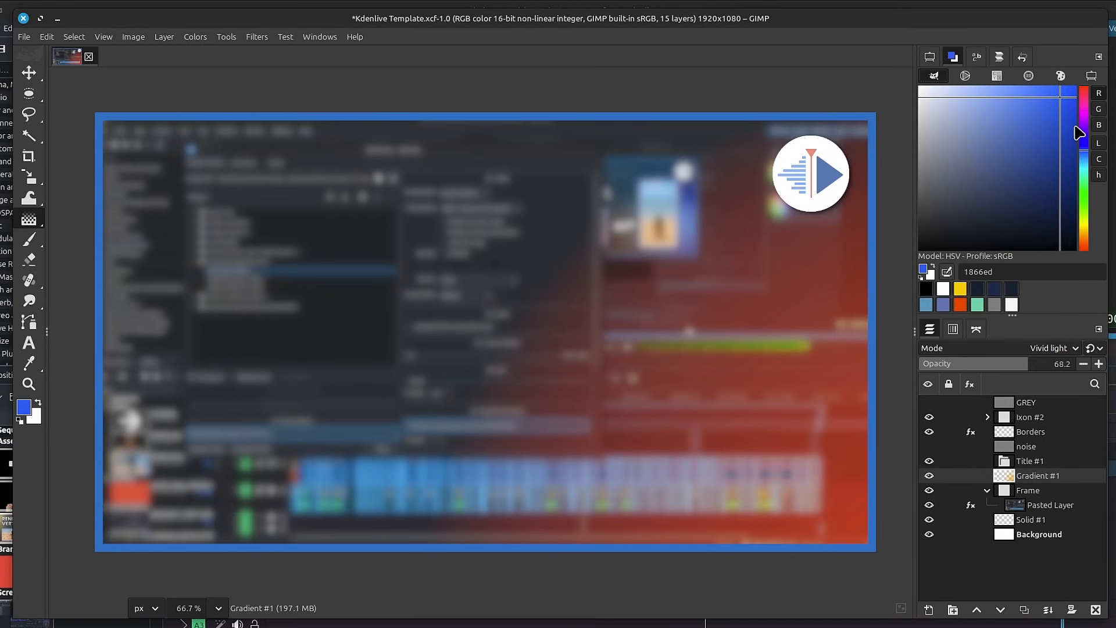
pyautogui.moveTo(84, 101); pyautogui.dragTo(425, 312)
# Soften the gradient's blue to 5382d3 and apply the gradient.
pyautogui.click(1027, 112)
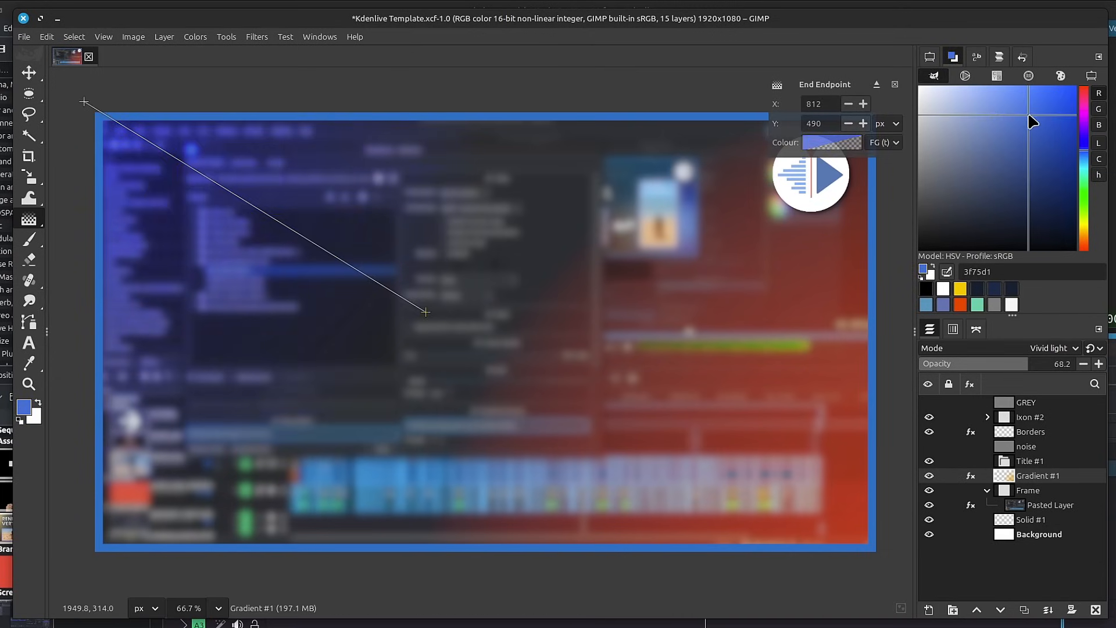
pyautogui.click(1014, 115)
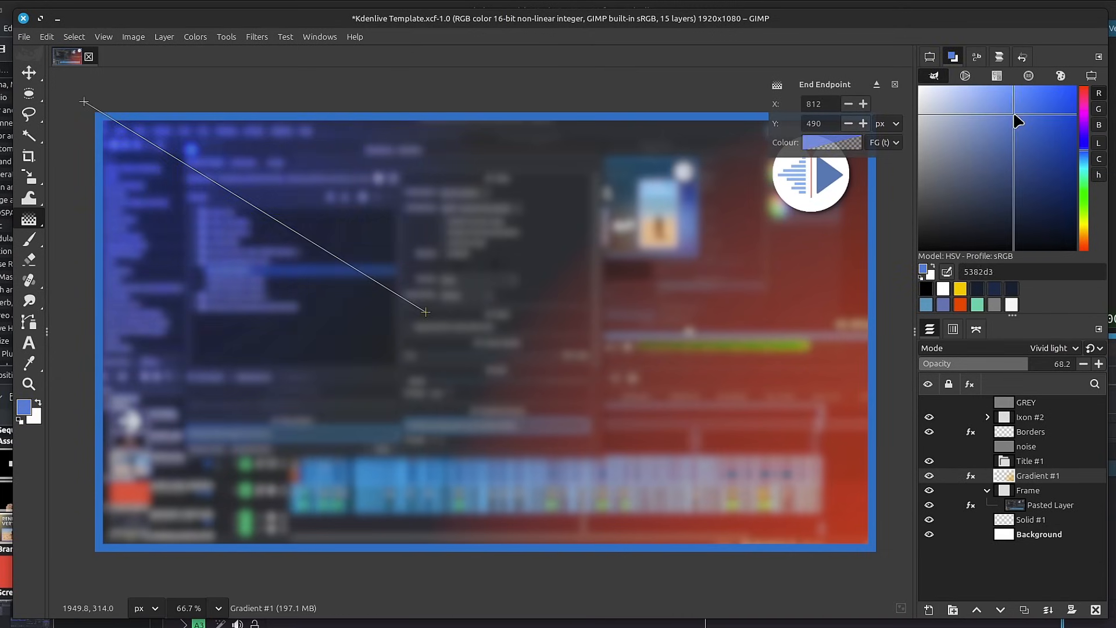
pyautogui.press('Return')
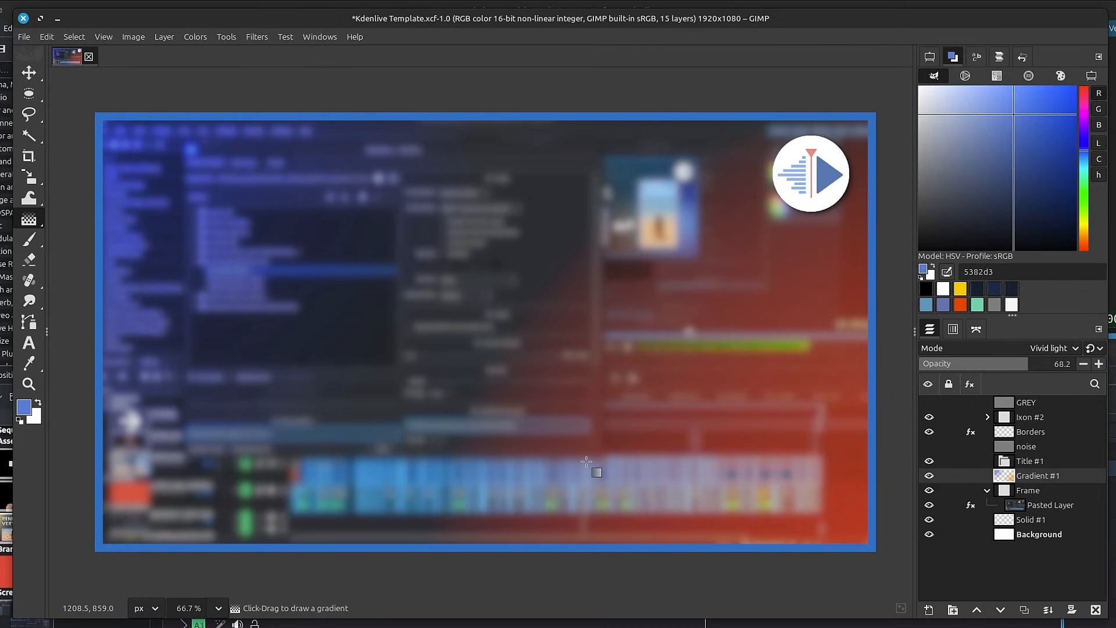
# Apply a Gaussian Blur with a size of 257.57 in X and Y to the Gradient #1 layer.
pyautogui.click(257, 37)
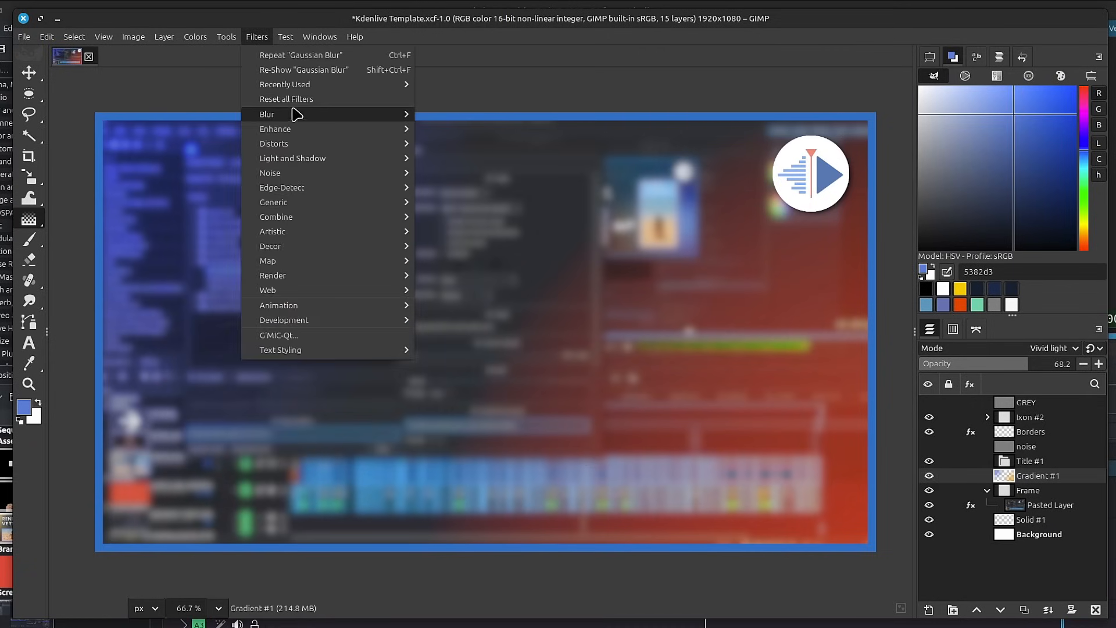
pyautogui.moveTo(297, 114)
pyautogui.click(496, 129)
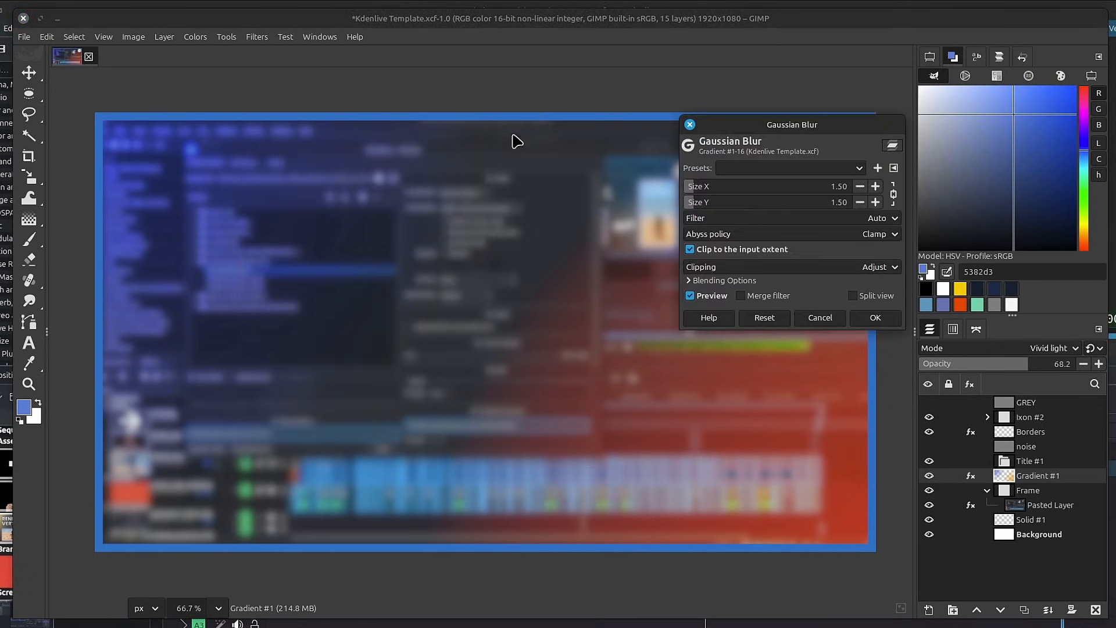
pyautogui.click(749, 188)
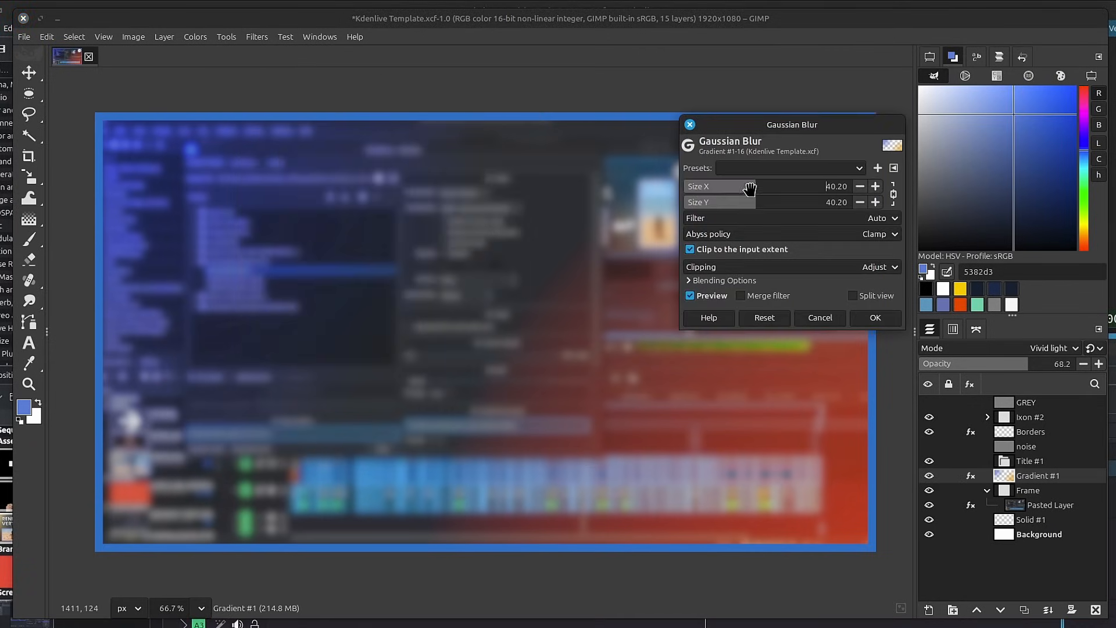
pyautogui.click(789, 186)
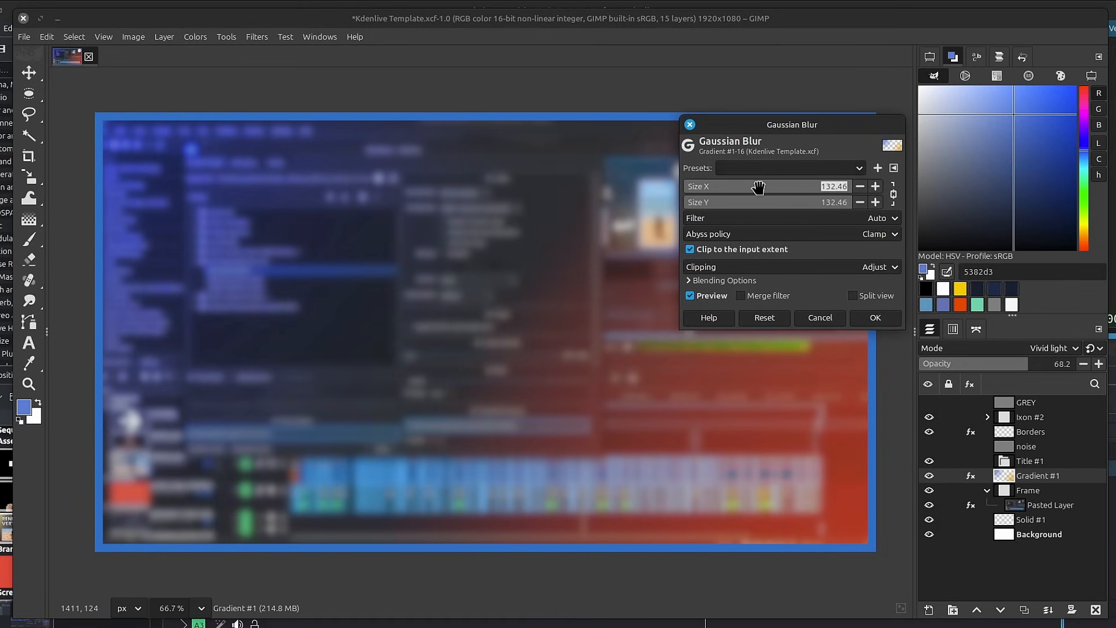
pyautogui.moveTo(758, 188); pyautogui.dragTo(1100, 215)
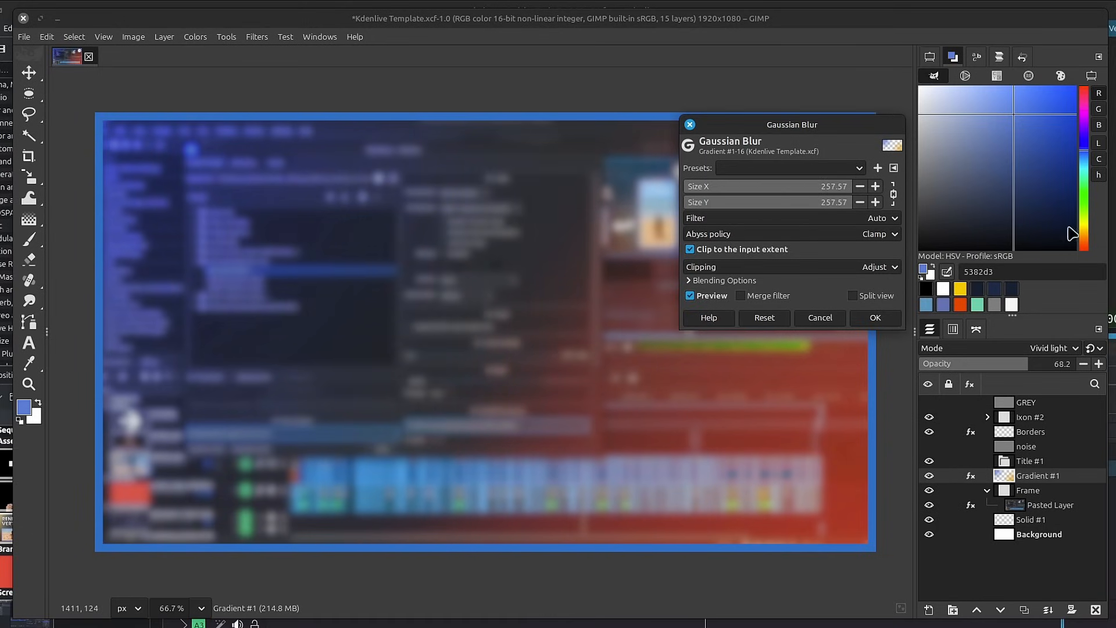
pyautogui.click(892, 319)
# Collapse the Frame group and add the text "EXPORTING" inside the Title #1 group, in the left half of the canvas.
pyautogui.click(987, 490)
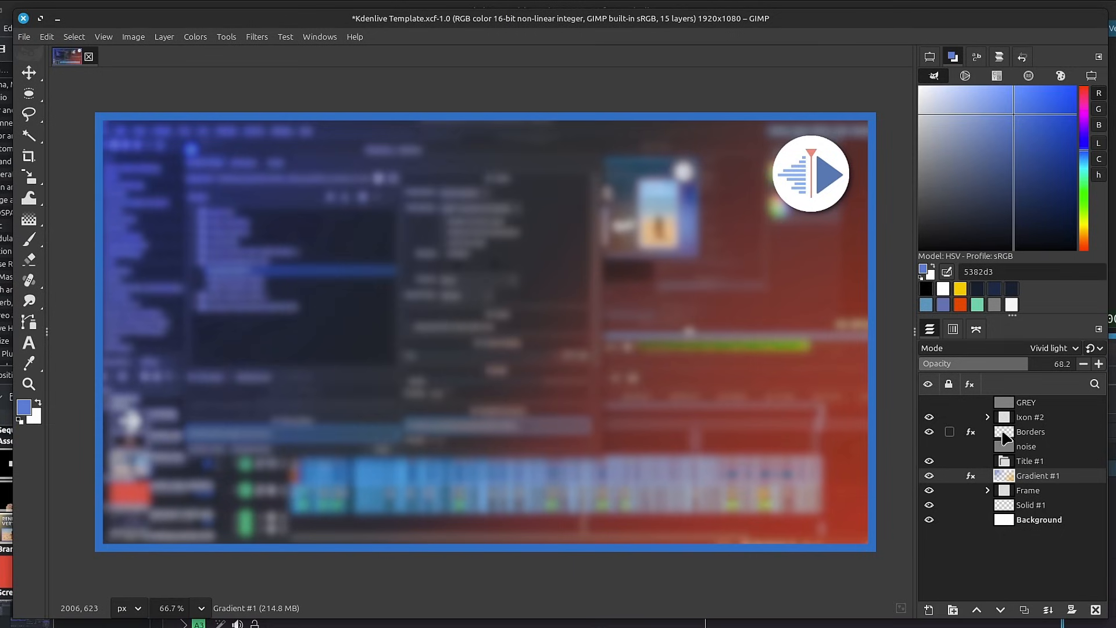
pyautogui.click(1010, 461)
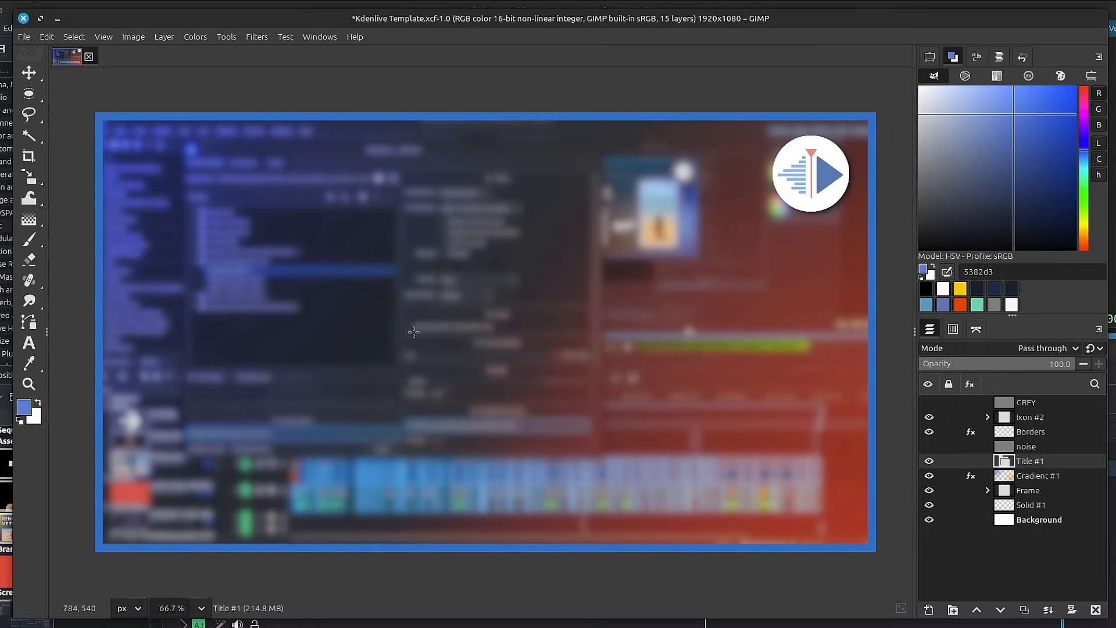
pyautogui.press('t')
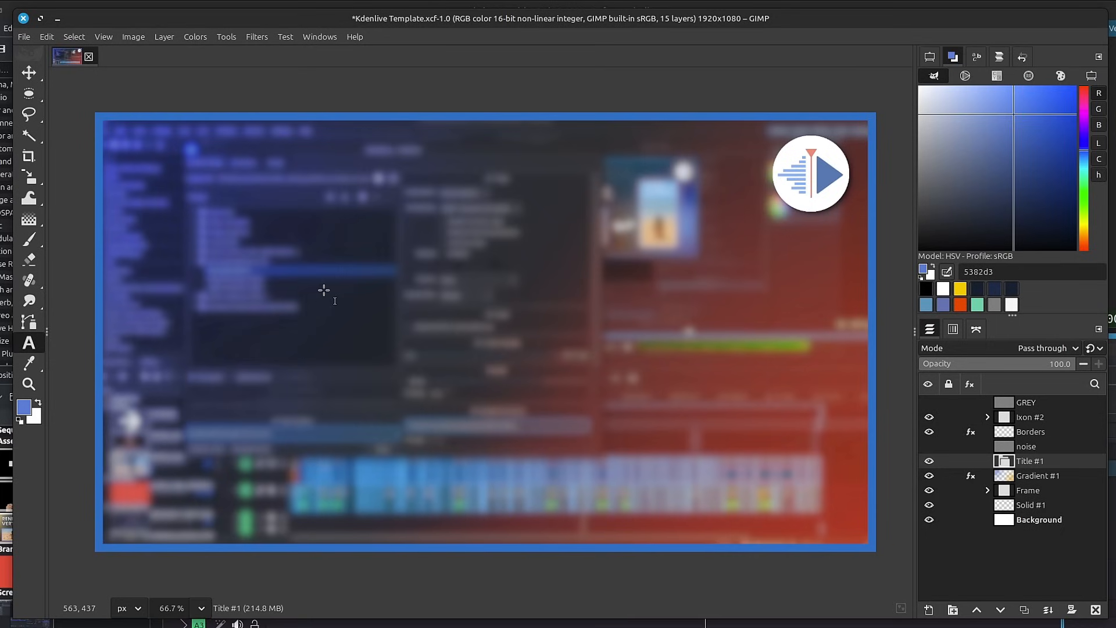
pyautogui.click(220, 249)
pyautogui.write('E')
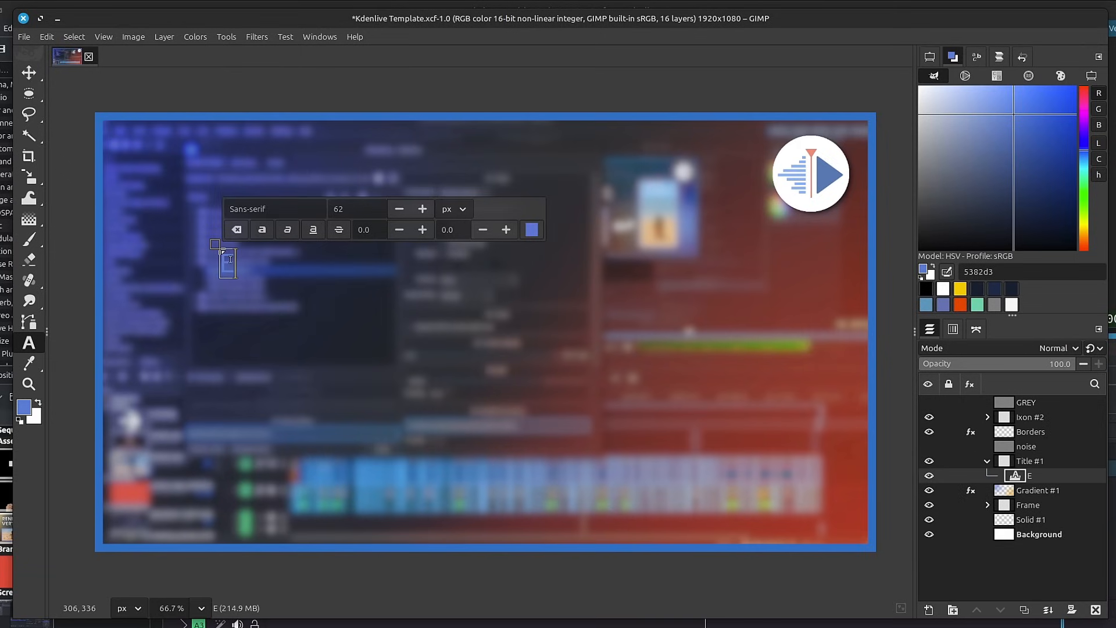
pyautogui.write('XPORTING')
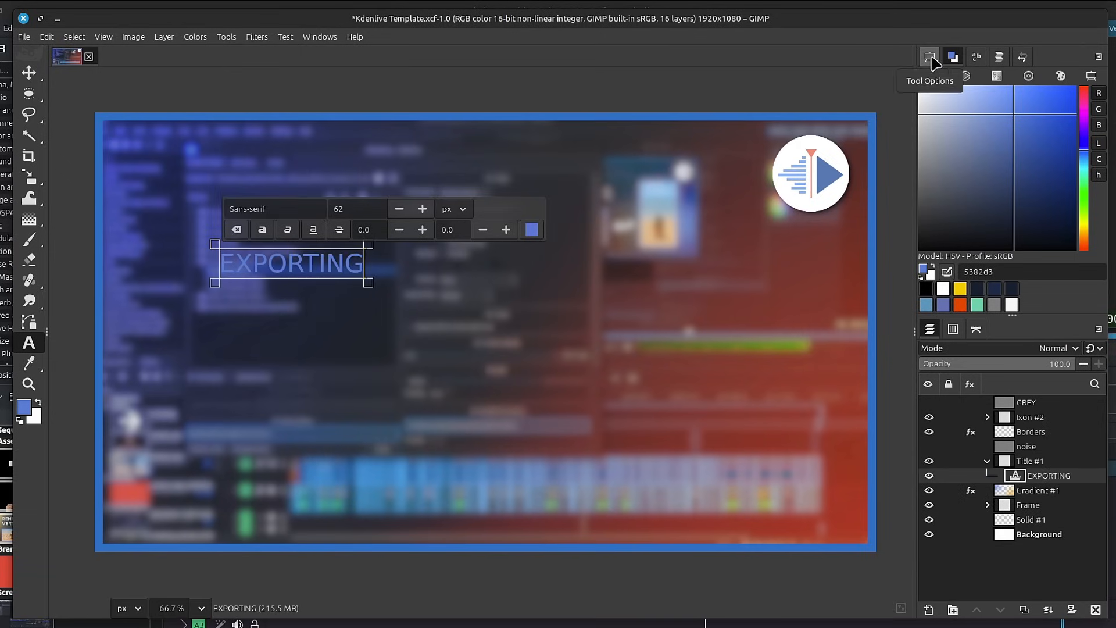
# Set the foreground colour and the EXPORTING text colour to white ffffff.
pyautogui.moveTo(925, 93); pyautogui.dragTo(888, 65)
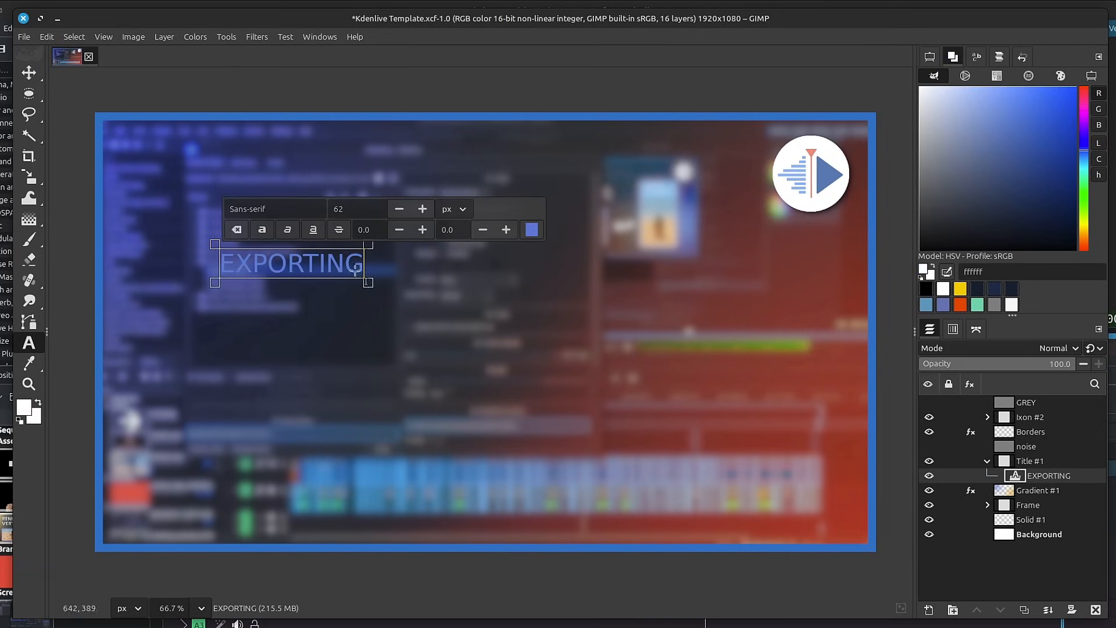
pyautogui.click(930, 56)
pyautogui.click(1011, 195)
pyautogui.moveTo(440, 293); pyautogui.dragTo(364, 208)
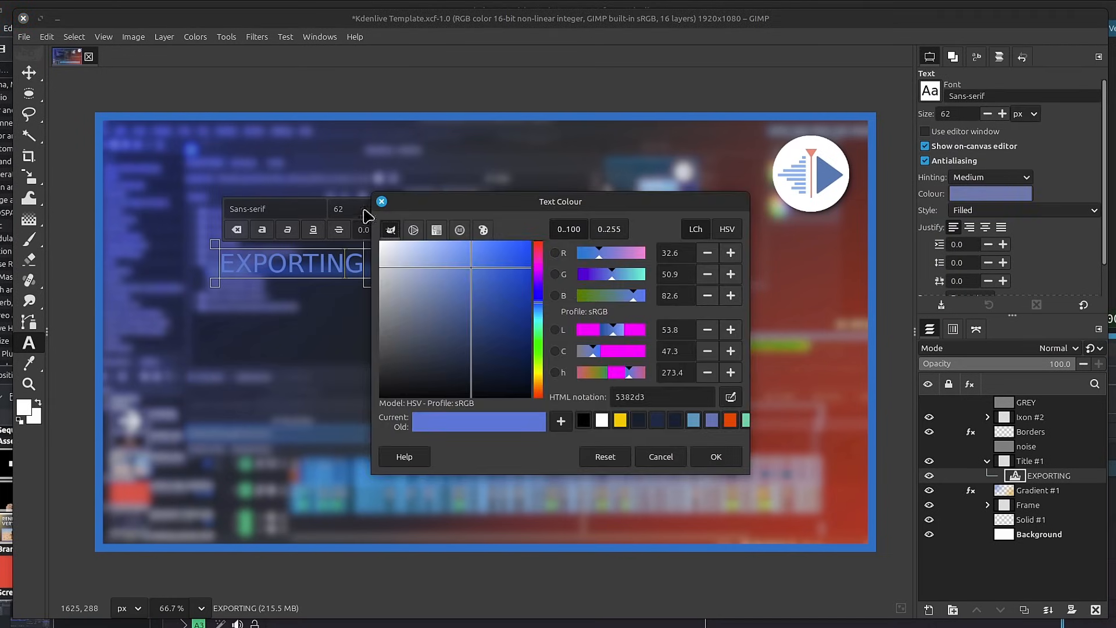
pyautogui.click(729, 464)
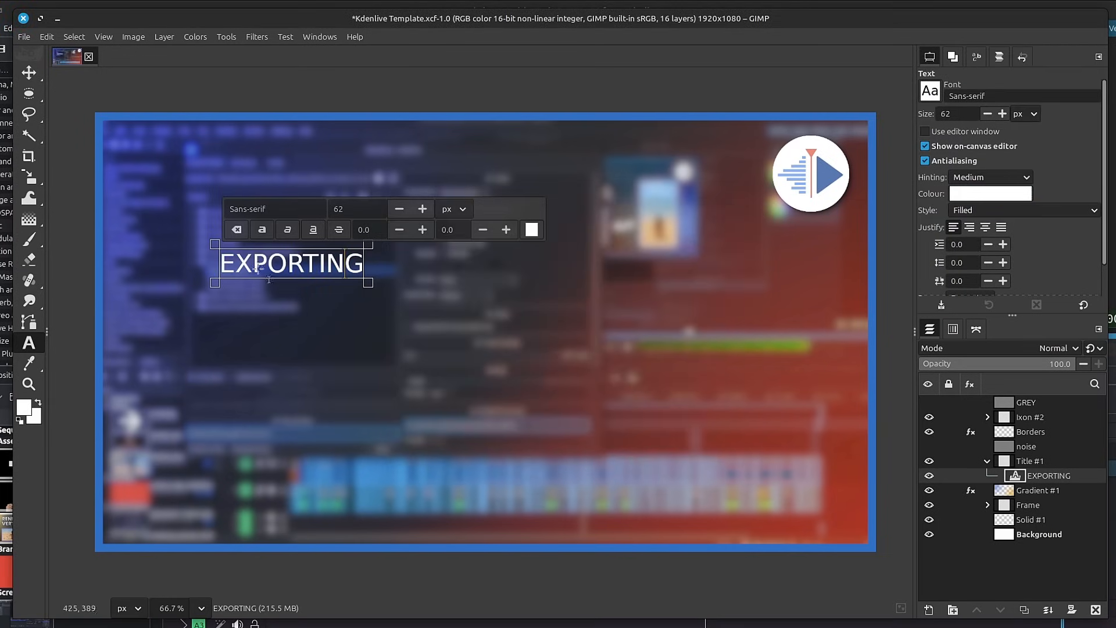
# Change the font of the EXPORTING text to Roboto Black.
pyautogui.doubleClick(972, 97)
pyautogui.write('robo')
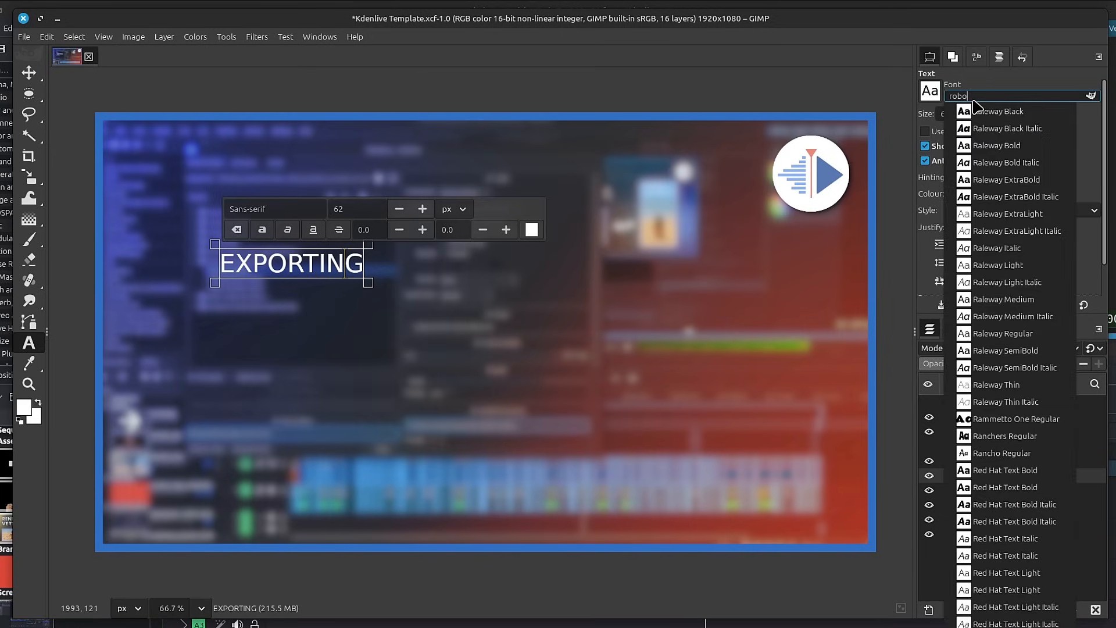
pyautogui.click(1030, 114)
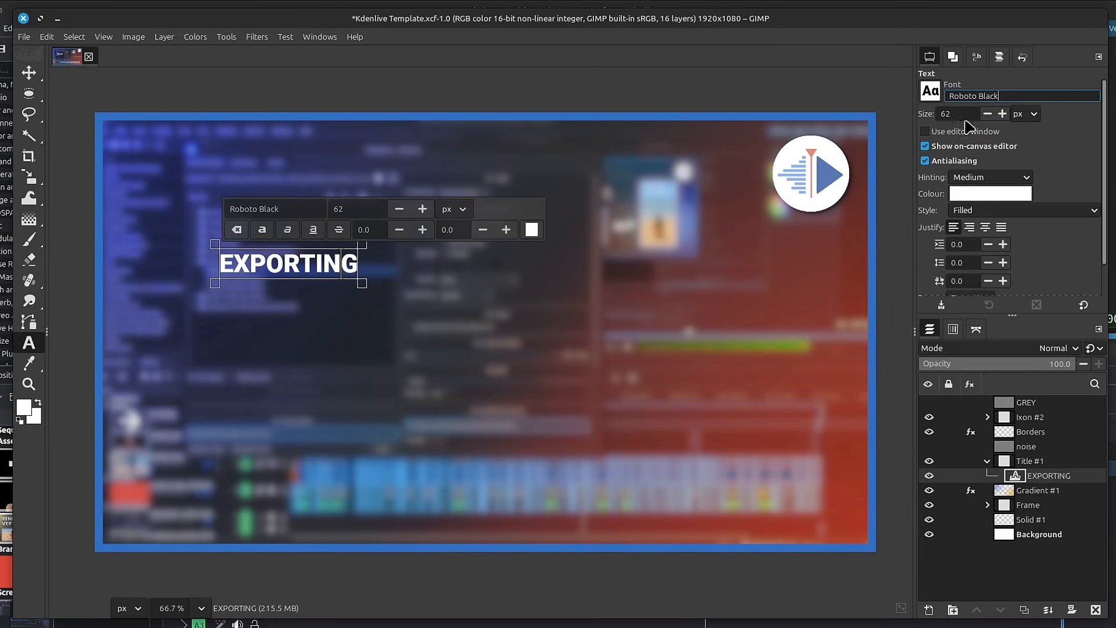
# Switch the text size unit to points and enlarge the EXPORTING text to 32.9 pt.
pyautogui.click(1034, 116)
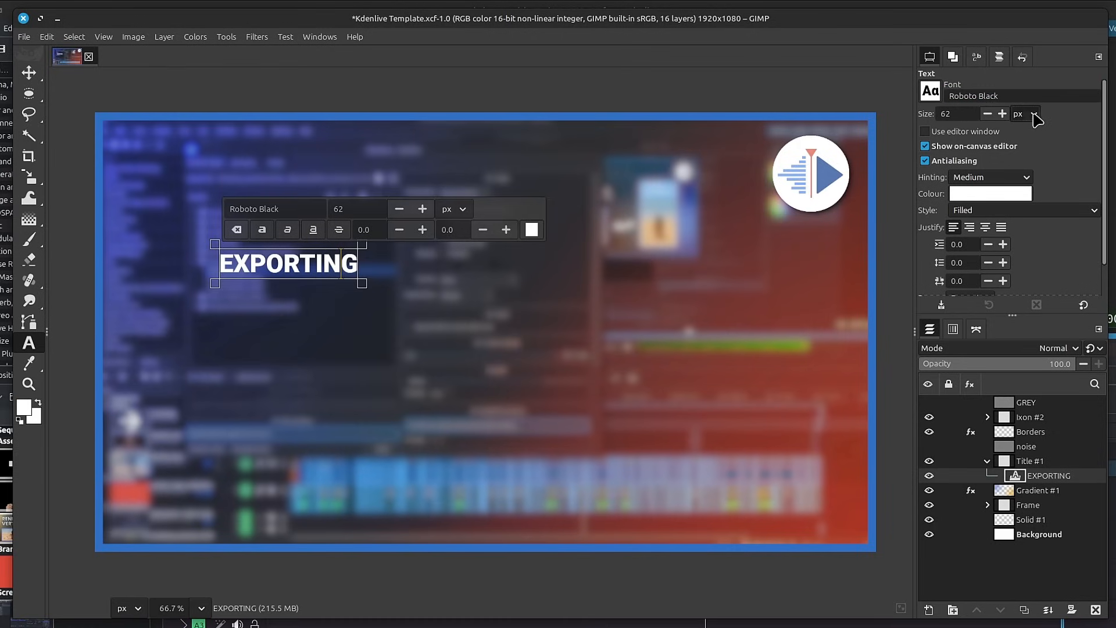
pyautogui.click(1034, 115)
pyautogui.click(1038, 167)
pyautogui.scroll(-4, 970, 111)
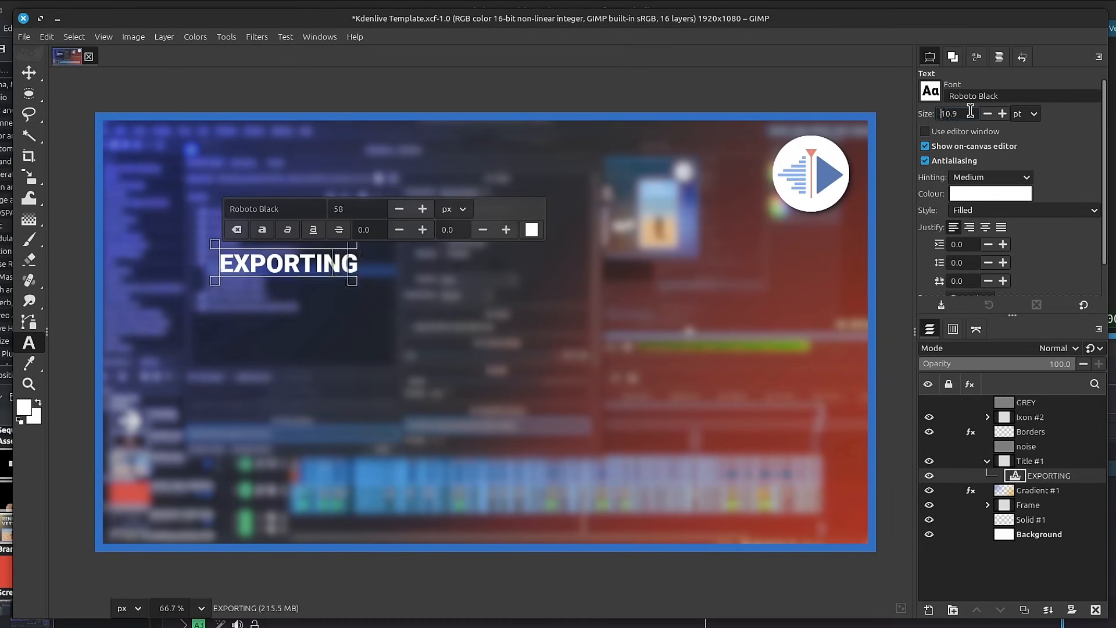
pyautogui.scroll(10, 971, 111)
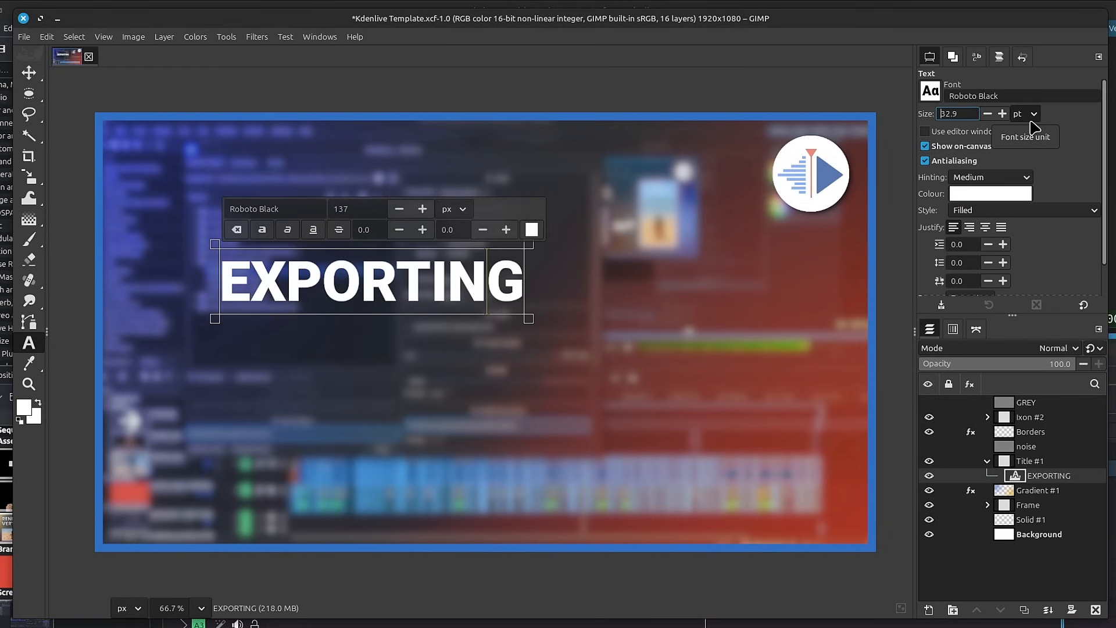
# Review the System Resources, Colour Management and Tool Options pages of the preferences without changing anything.
pyautogui.click(47, 37)
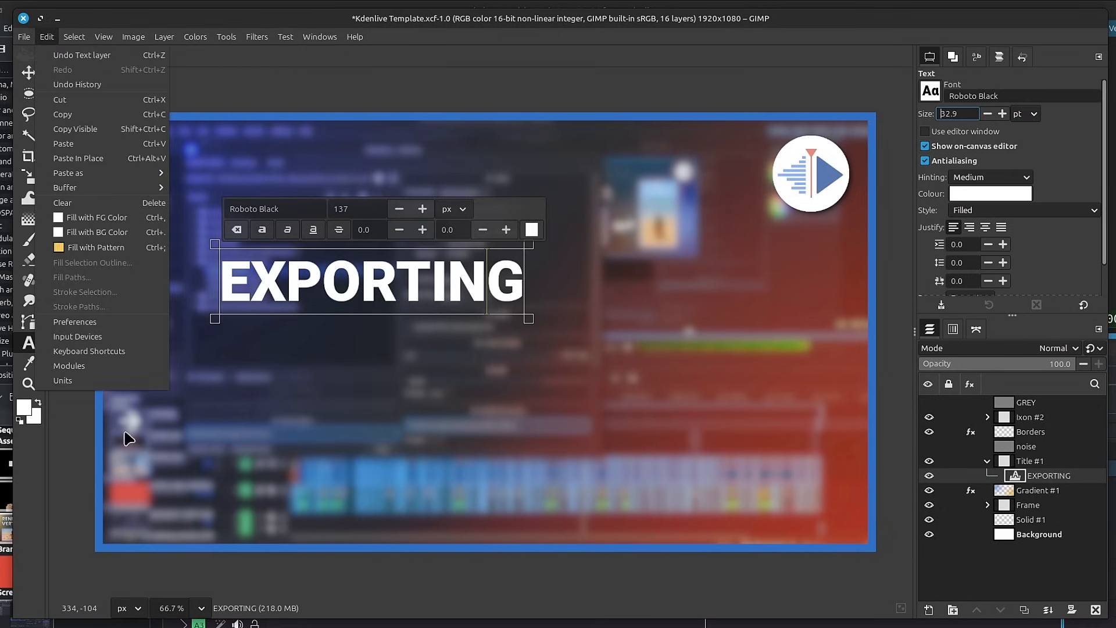
pyautogui.click(90, 320)
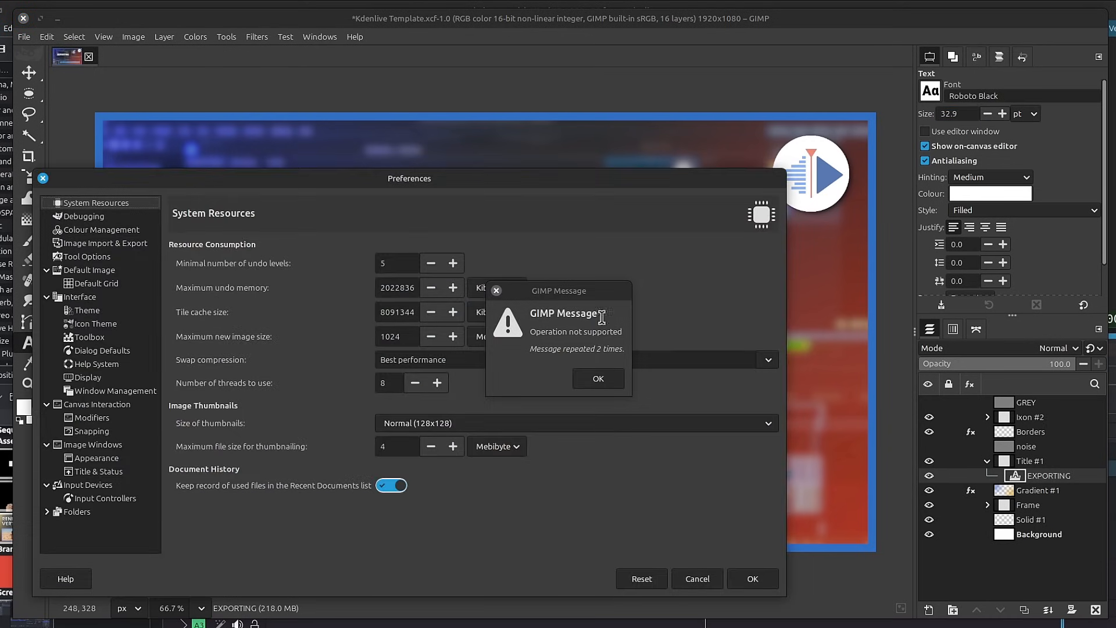
pyautogui.click(598, 379)
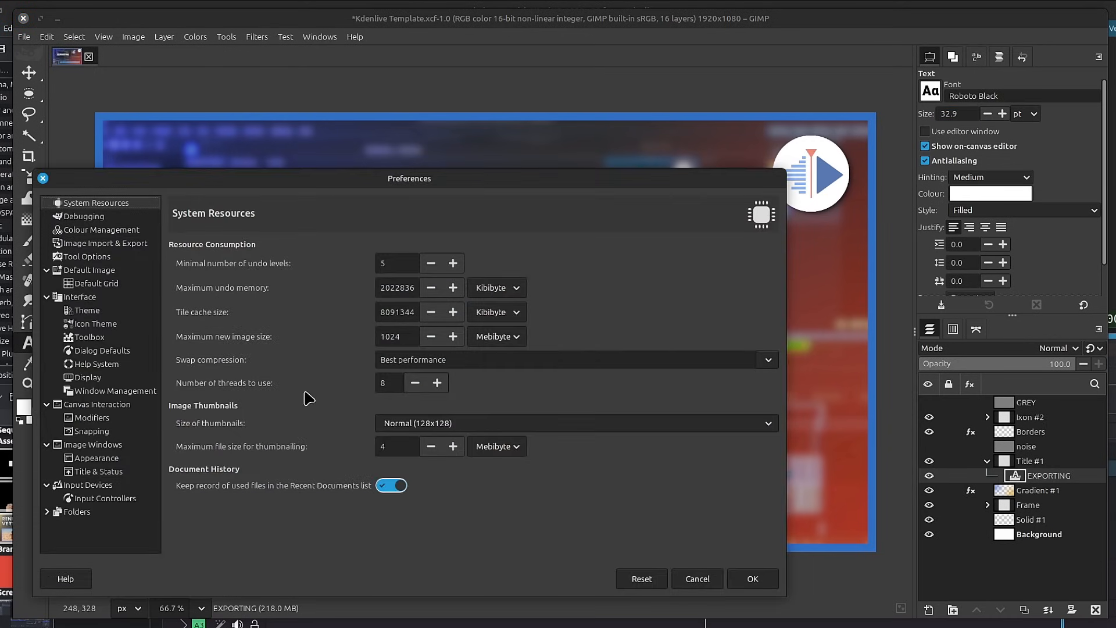
pyautogui.click(122, 232)
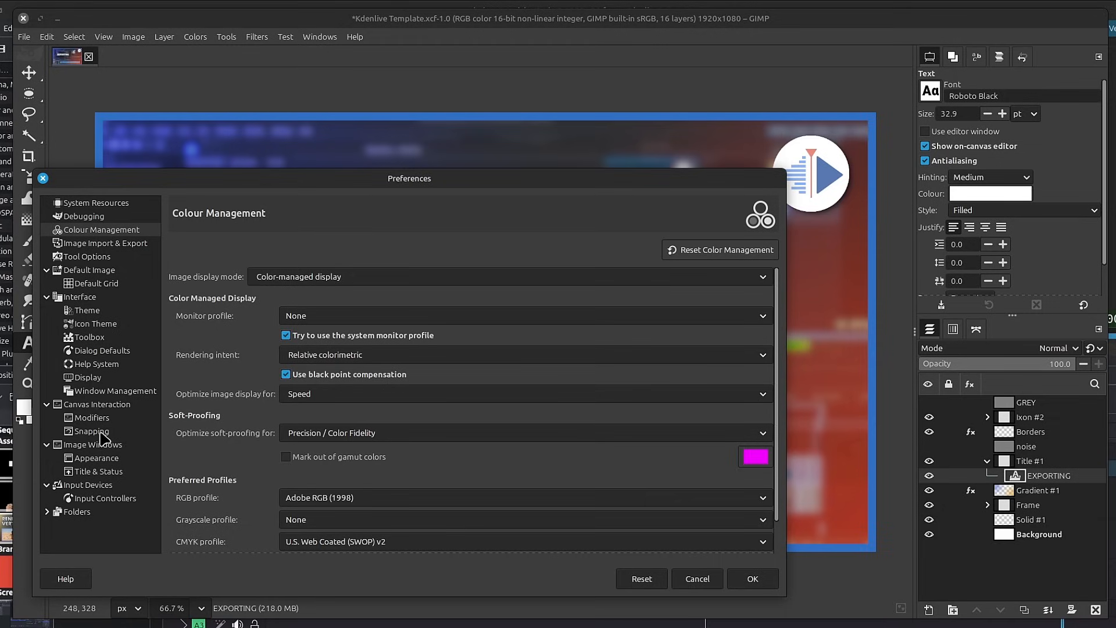
pyautogui.click(115, 260)
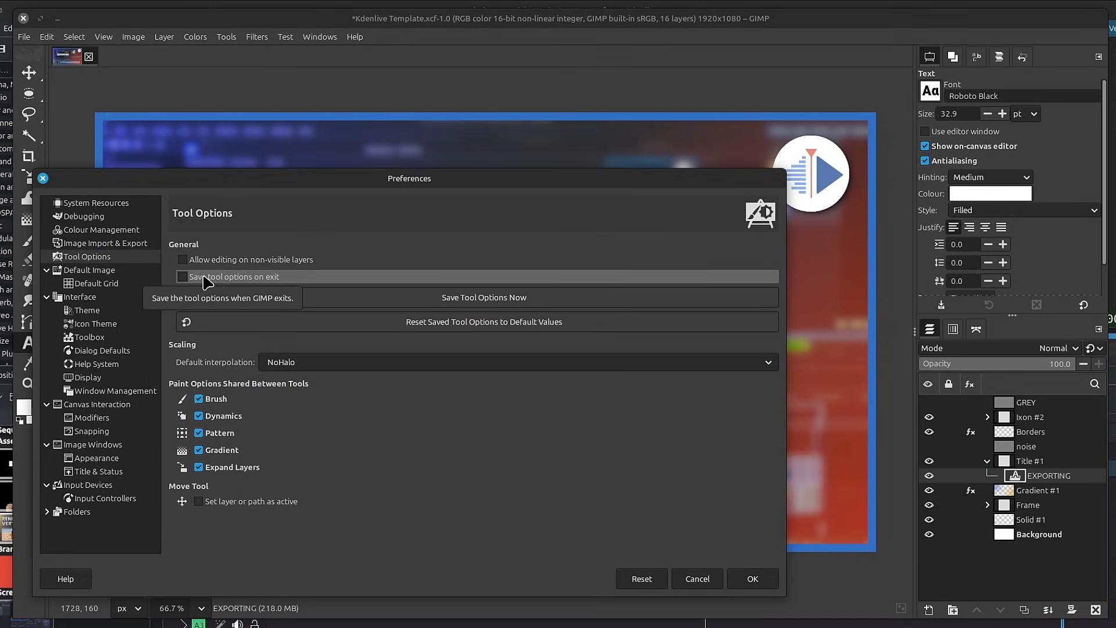
pyautogui.click(753, 578)
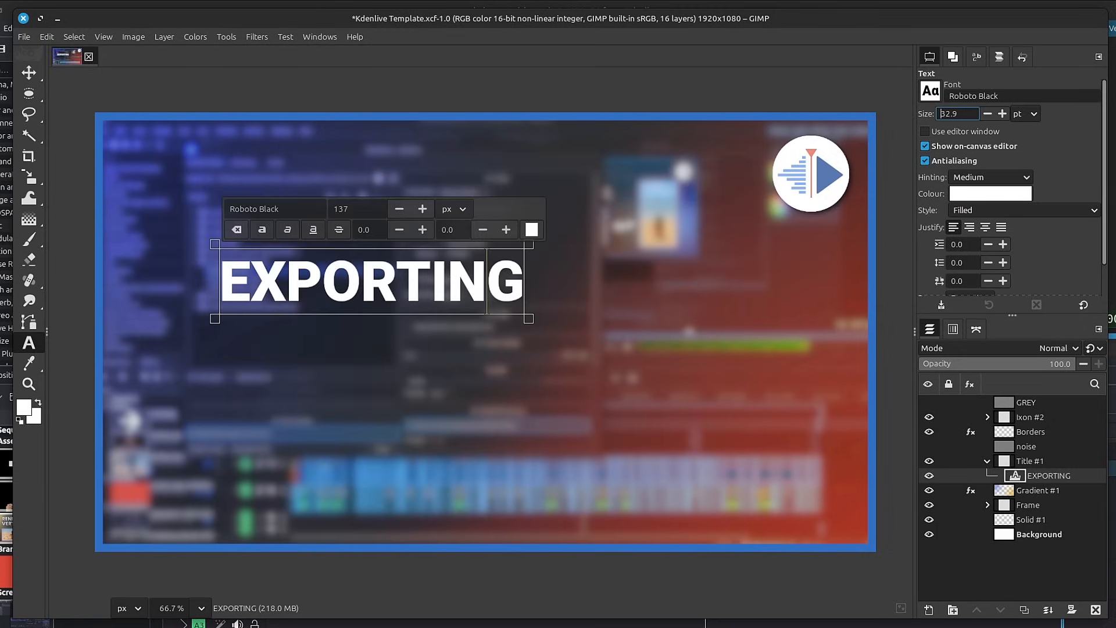
# Set the text size to 28.9 pt and add centred two-line text "FROM" / "KDENLIVE" below EXPORTING.
pyautogui.scroll(-4, 965, 114)
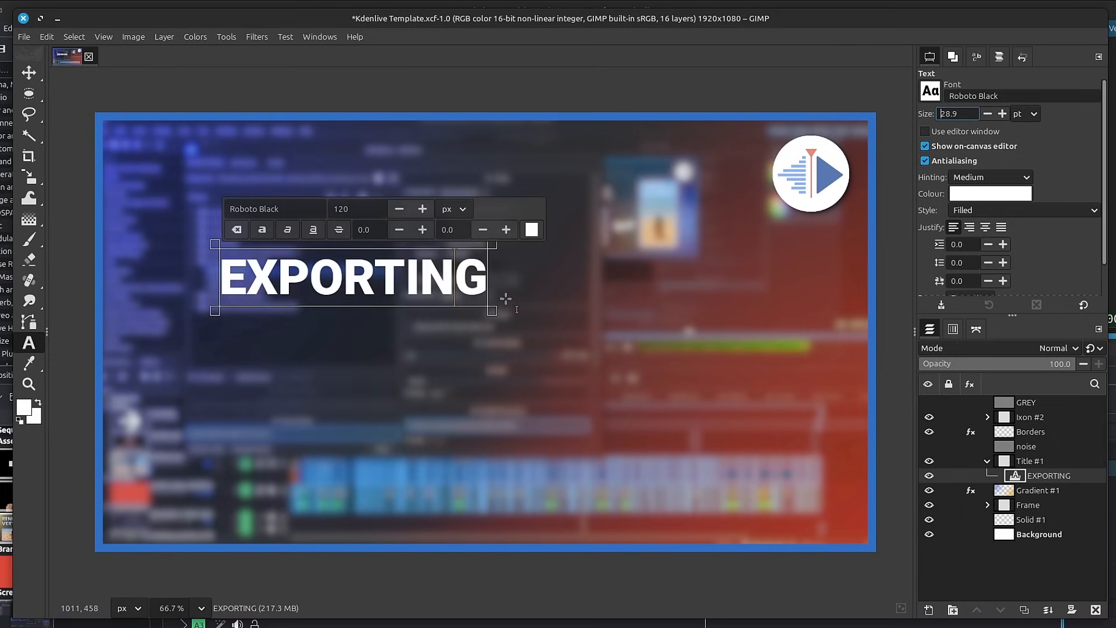
pyautogui.click(234, 357)
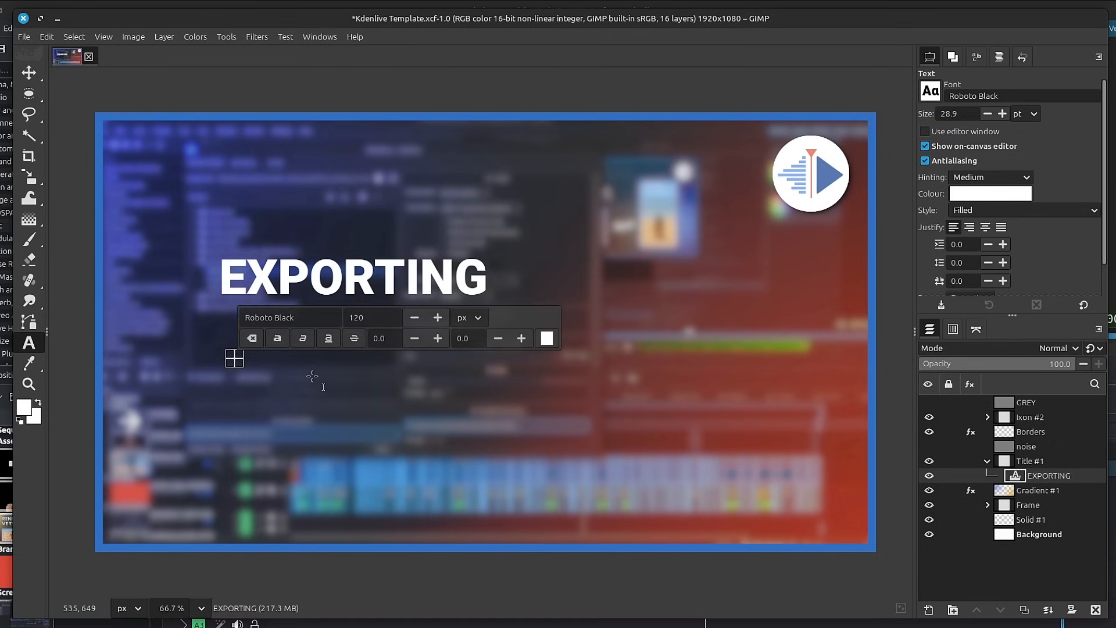
pyautogui.write('FROM')
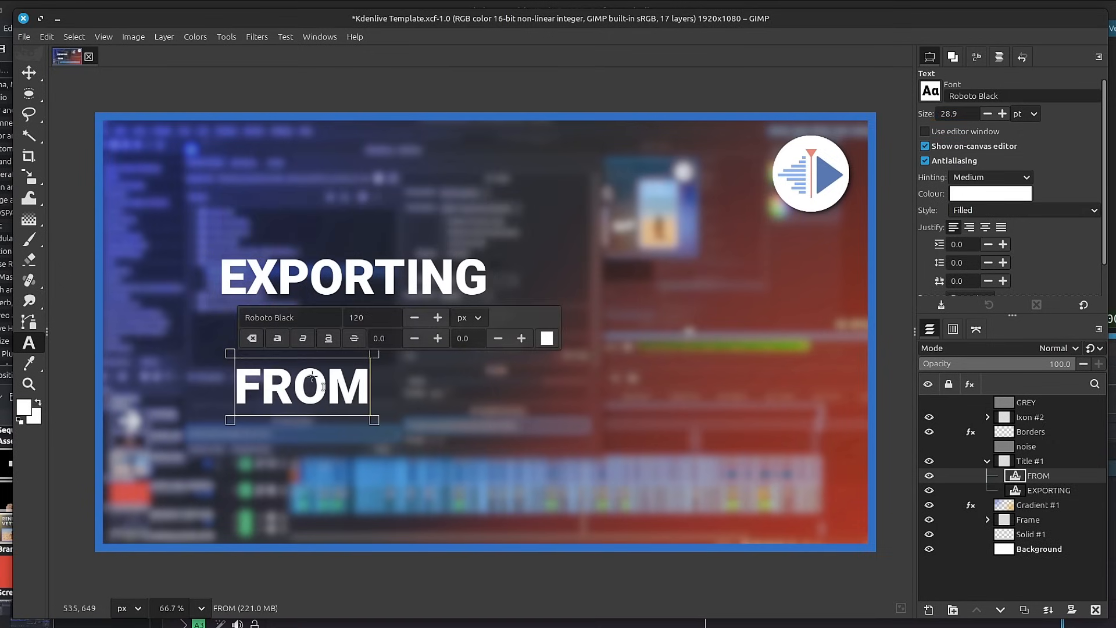
pyautogui.press('Return')
pyautogui.write('KDENLIVE')
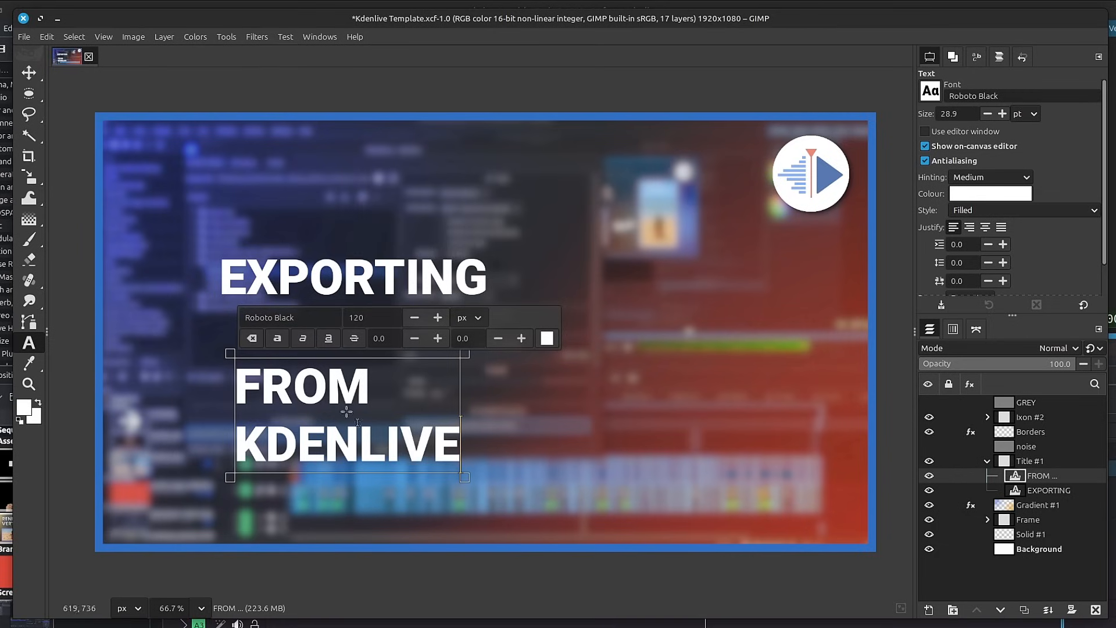
pyautogui.click(985, 227)
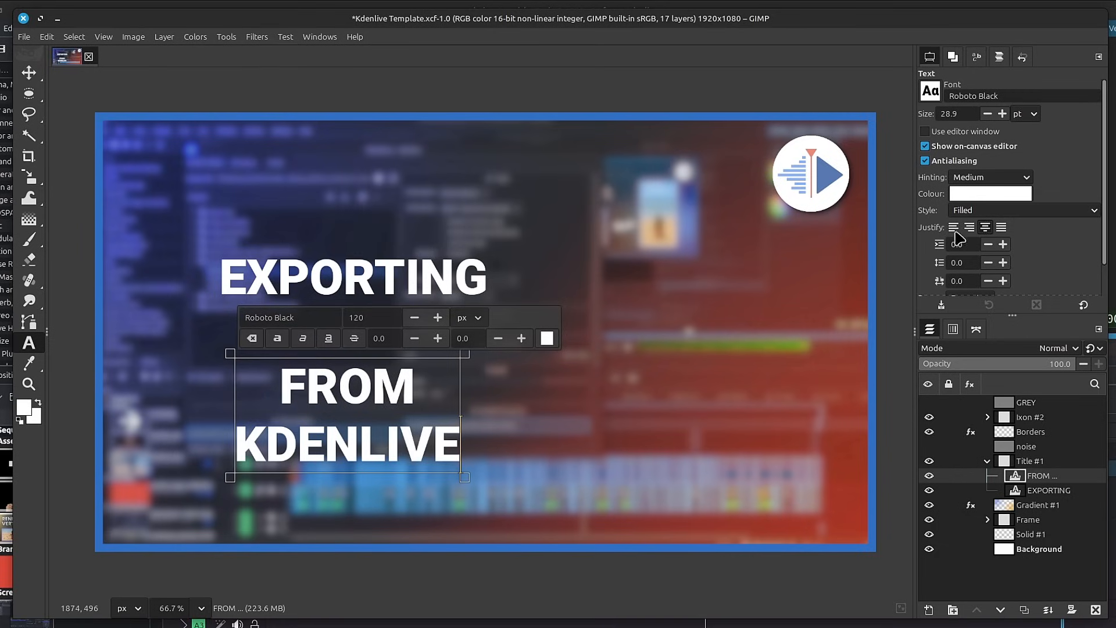
# Move the EXPORTING text up and left, and place the FROM KDENLIVE text directly beneath it.
pyautogui.click(404, 284)
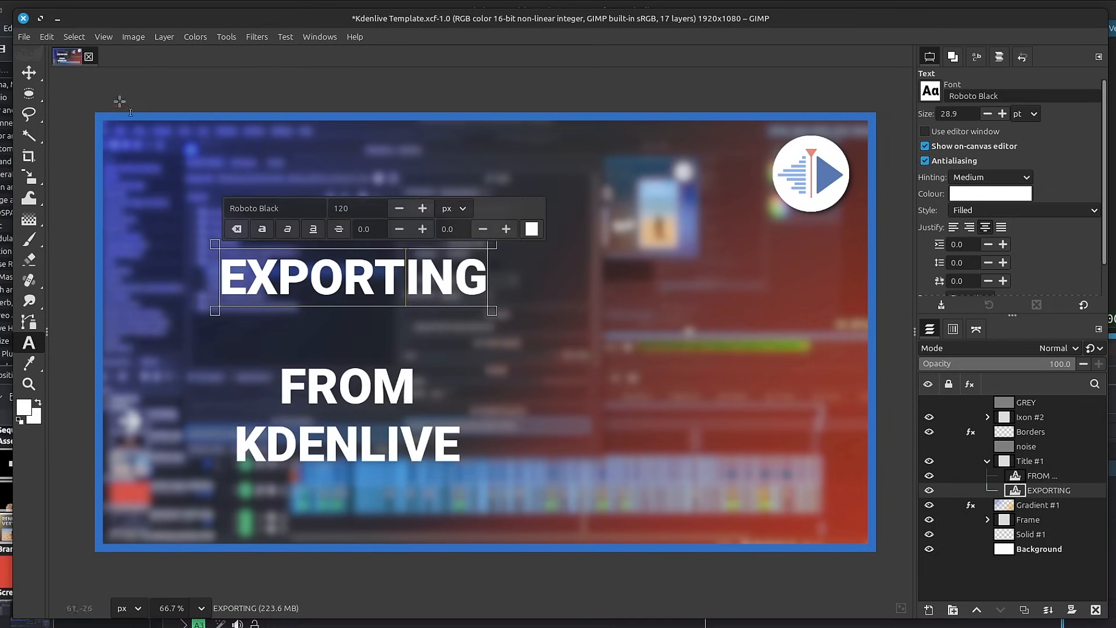
pyautogui.click(28, 72)
pyautogui.moveTo(400, 295); pyautogui.dragTo(375, 268)
pyautogui.moveTo(385, 377); pyautogui.dragTo(356, 319)
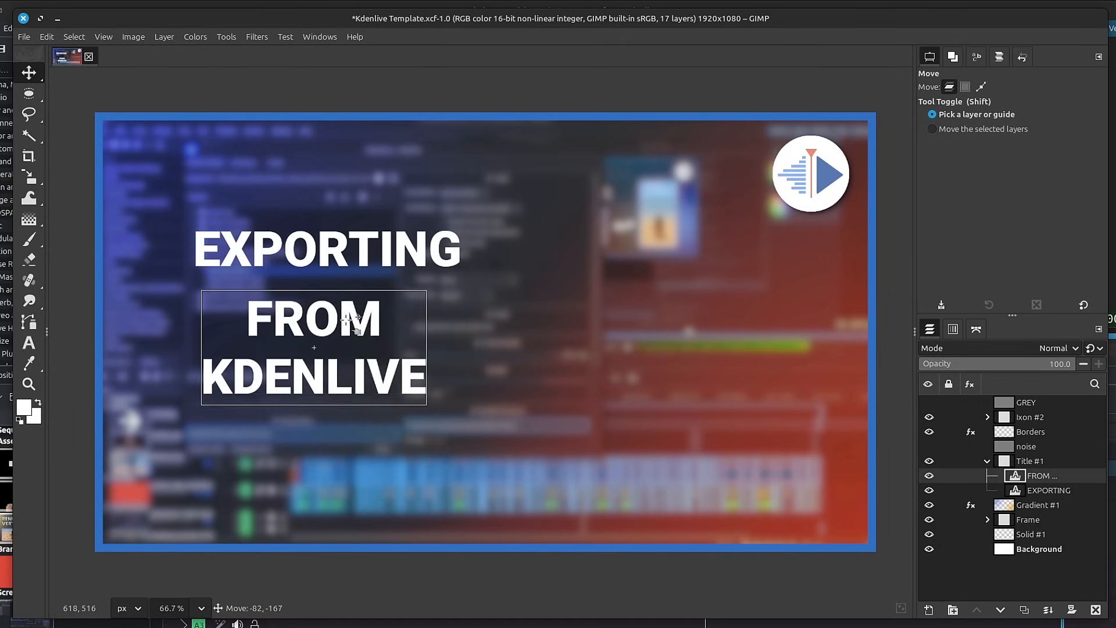
pyautogui.click(295, 224)
# Select the whole 1920 × 1080 canvas with Rectangle Select and overlay the Rule of thirds guides.
pyautogui.press('r')
pyautogui.moveTo(94, 112); pyautogui.dragTo(876, 552)
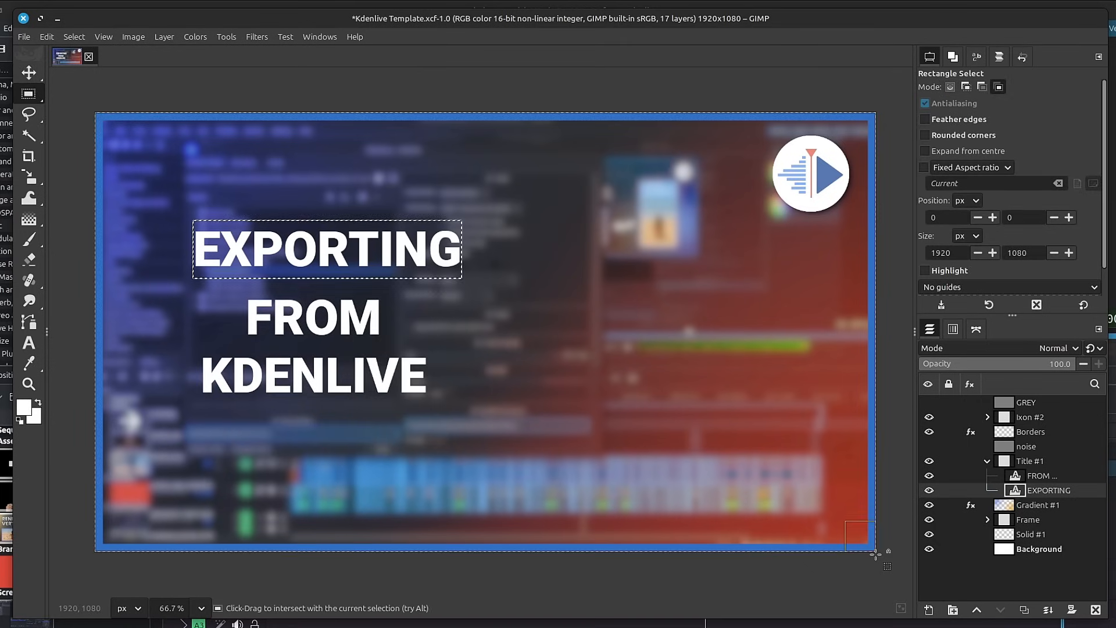
pyautogui.hotkey('ctrl', 'shift', 'a')
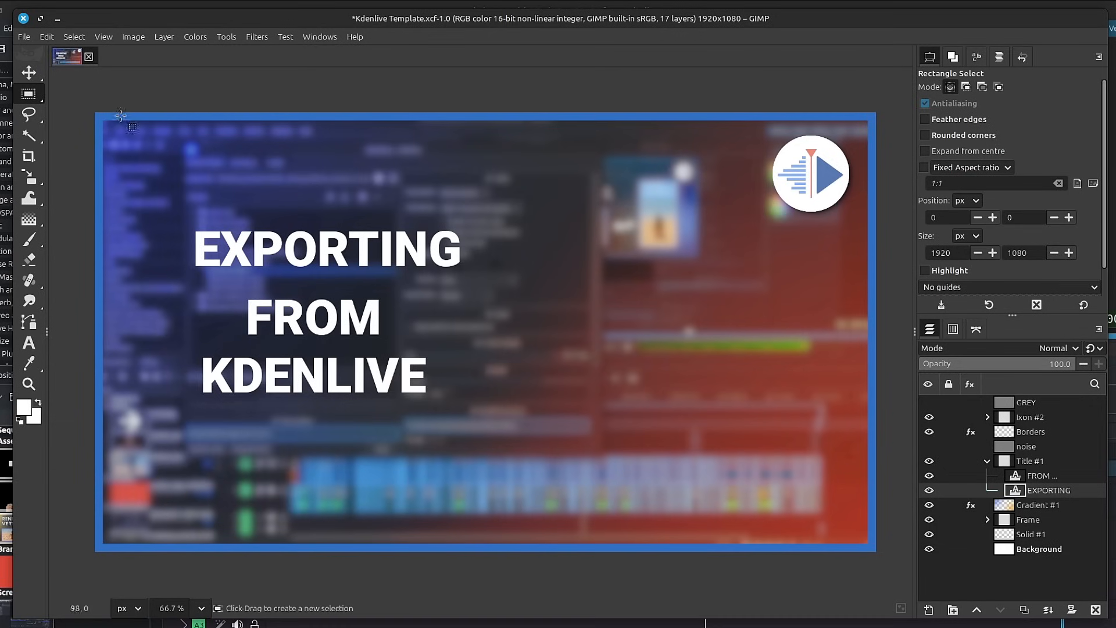
pyautogui.moveTo(92, 111); pyautogui.dragTo(785, 513)
pyautogui.moveTo(858, 545); pyautogui.dragTo(876, 555)
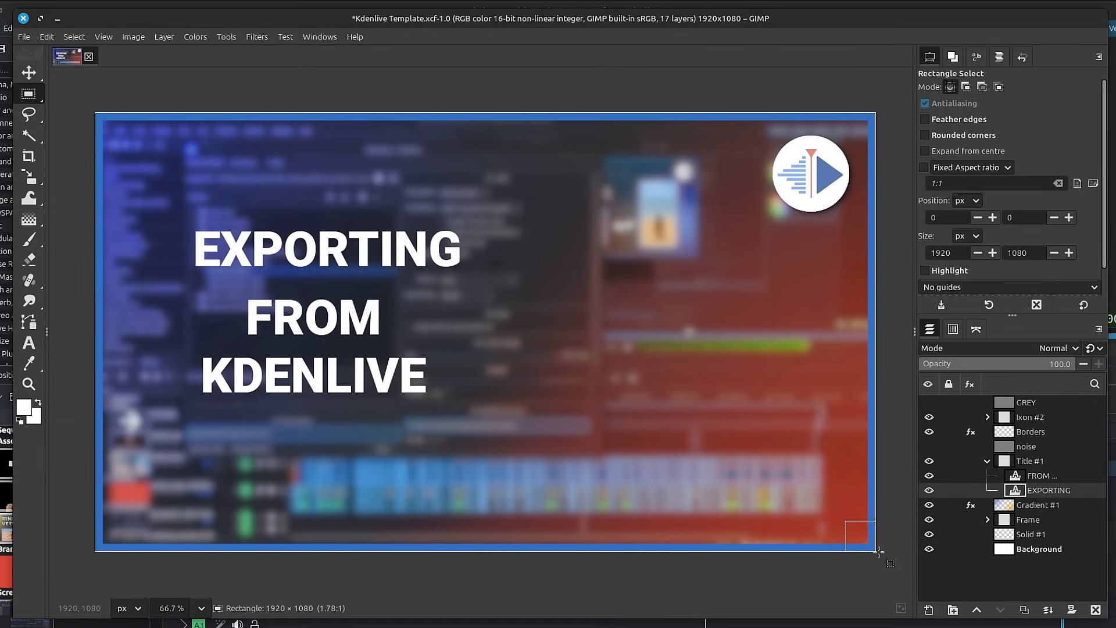
pyautogui.scroll(-1, 1107, 141)
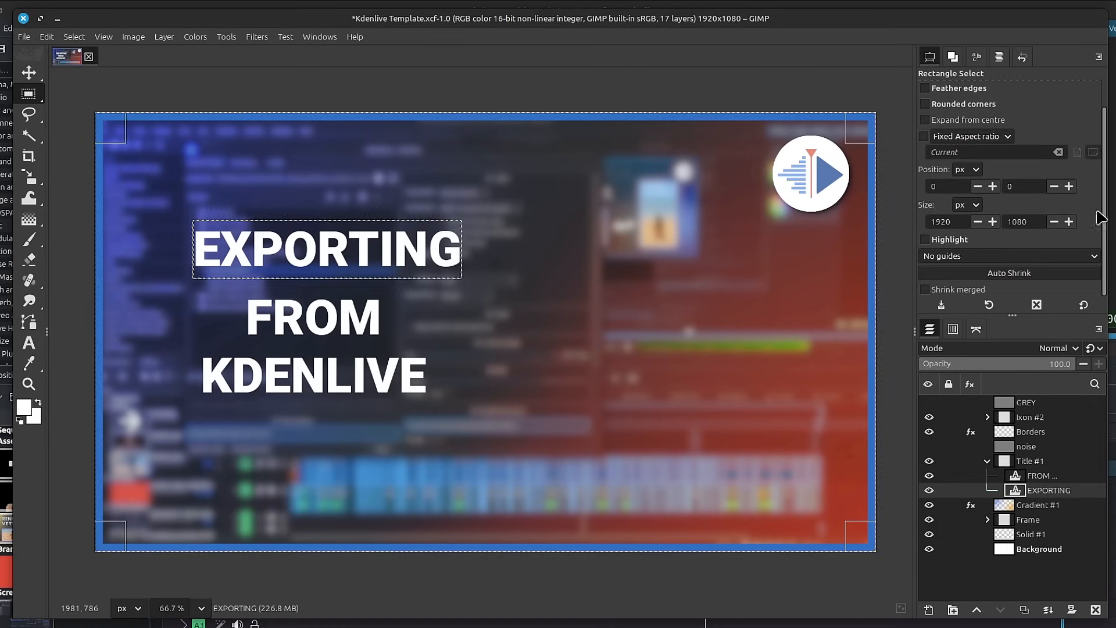
pyautogui.click(954, 255)
pyautogui.click(961, 295)
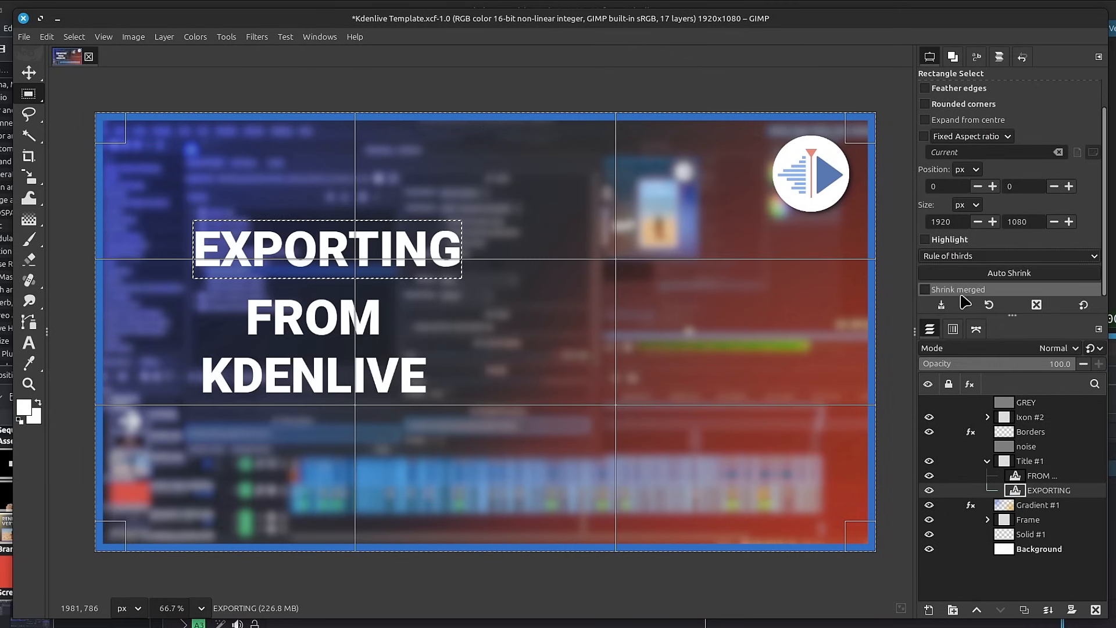
# Show the rulers, place two vertical and two horizontal guides along the rule-of-thirds lines, and clear the rectangular selection.
pyautogui.hotkey('ctrl', 'shift', 'r')
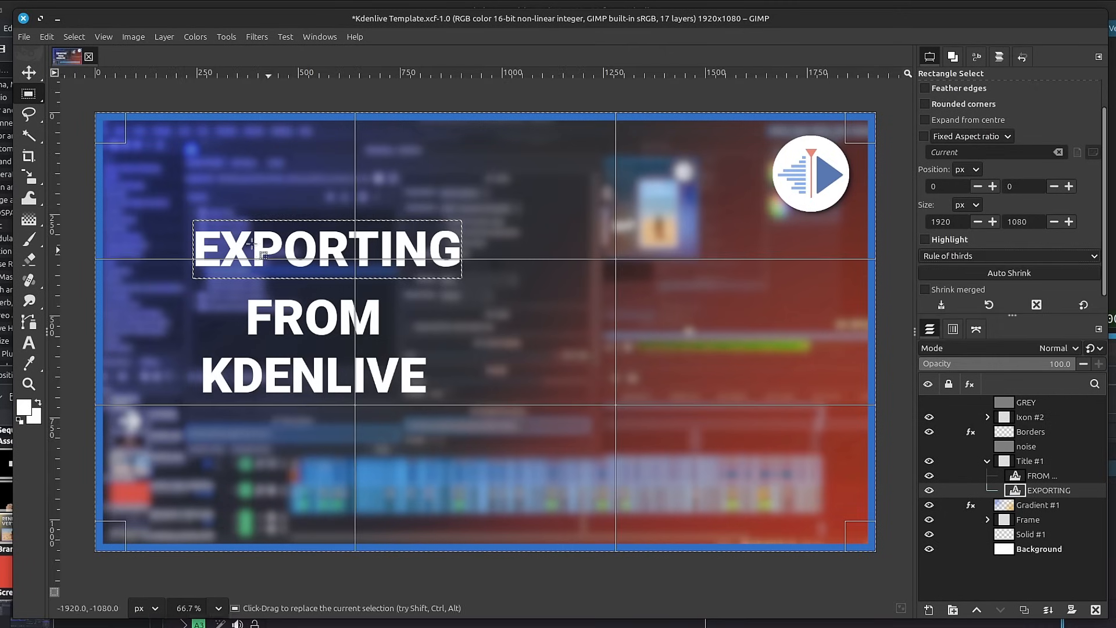
pyautogui.moveTo(57, 169); pyautogui.dragTo(355, 207)
pyautogui.moveTo(372, 74); pyautogui.dragTo(407, 259)
pyautogui.moveTo(470, 74); pyautogui.dragTo(502, 404)
pyautogui.moveTo(55, 244); pyautogui.dragTo(616, 306)
pyautogui.click(404, 301)
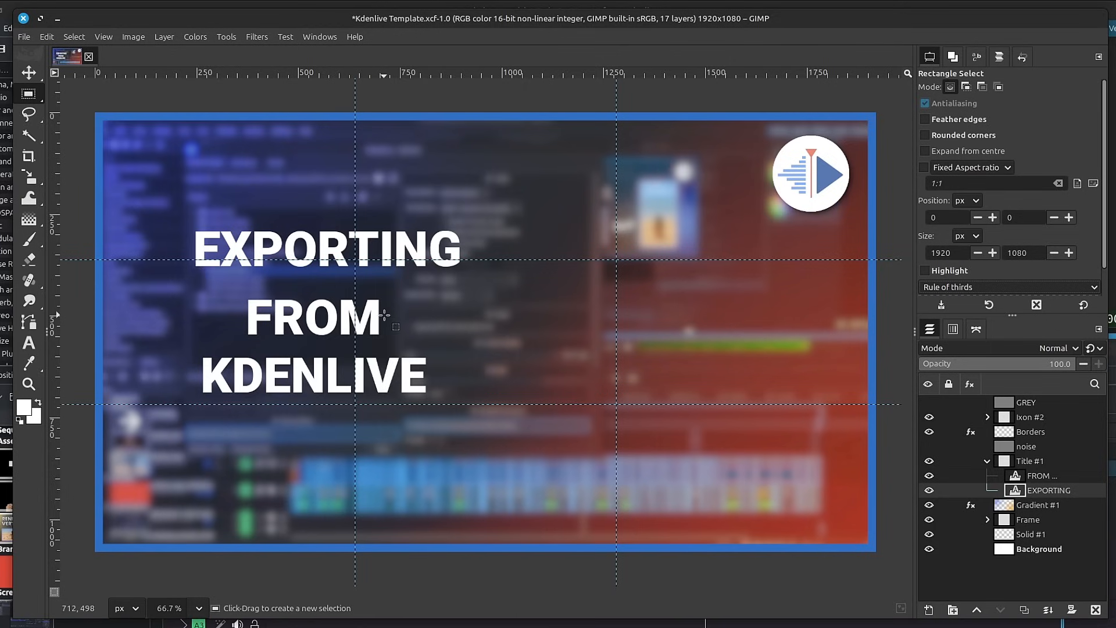
# Set the EXPORTING text size to 42.9 pt.
pyautogui.press('m')
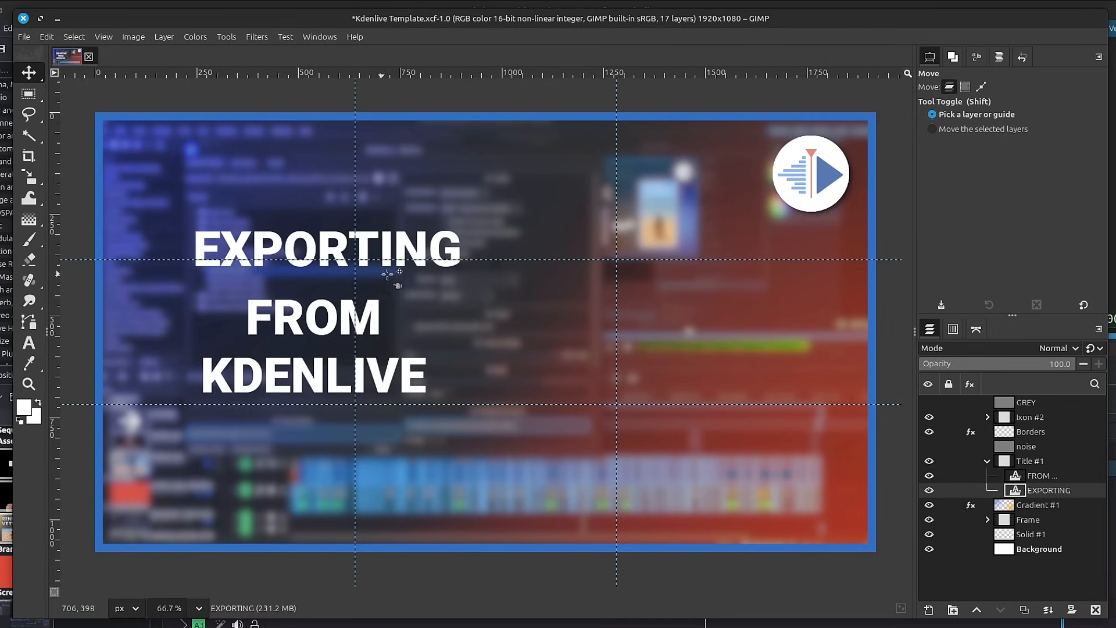
pyautogui.press('t')
pyautogui.click(374, 254)
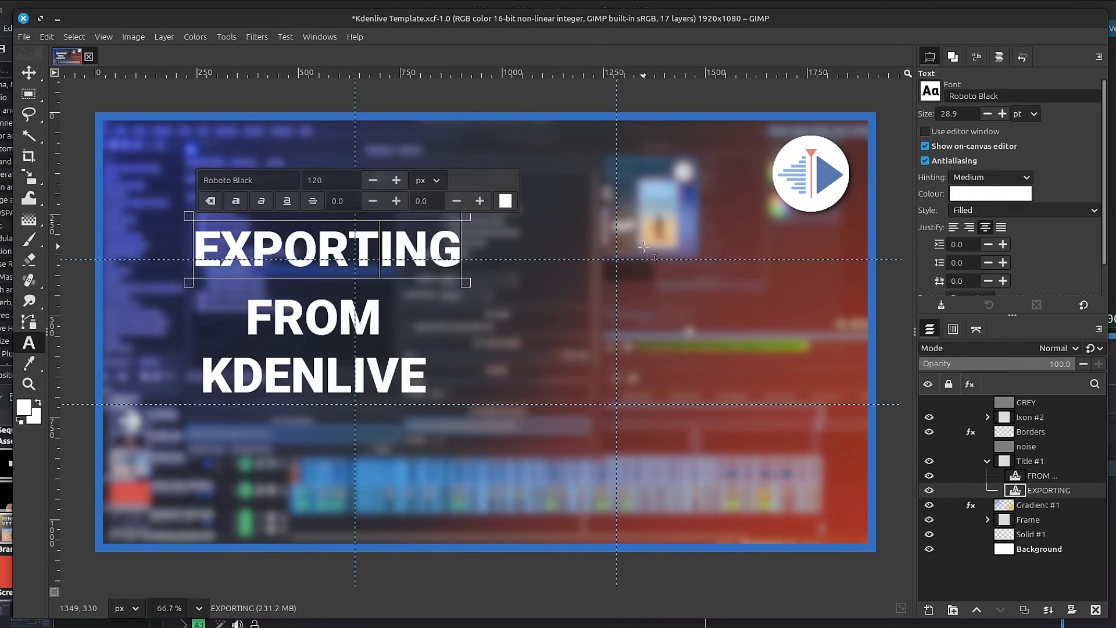
pyautogui.scroll(20, 962, 113)
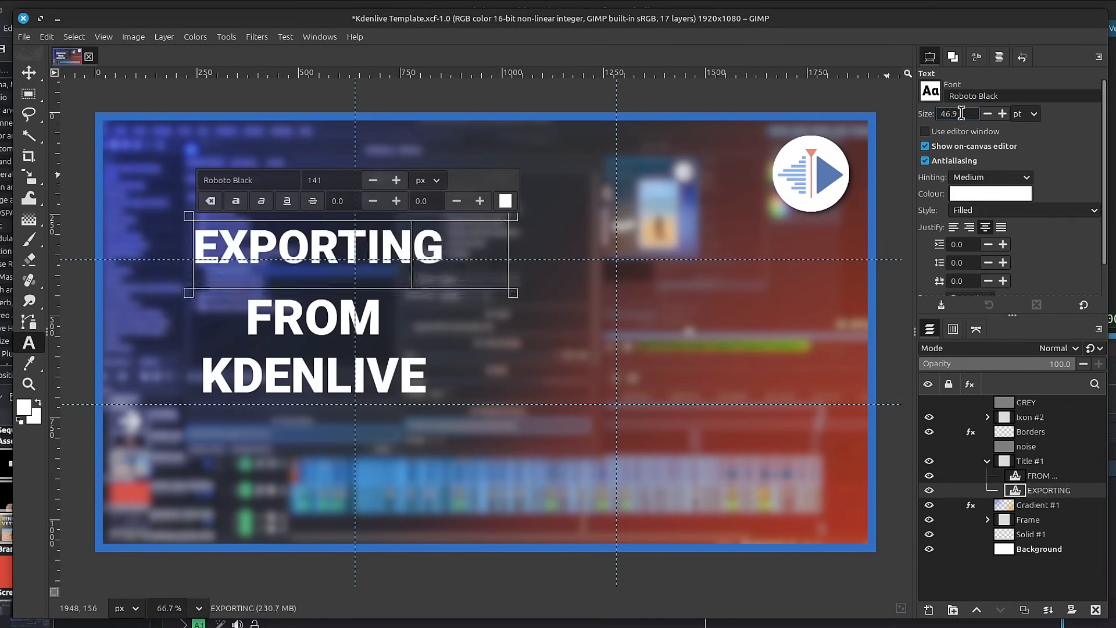
pyautogui.scroll(-14, 961, 114)
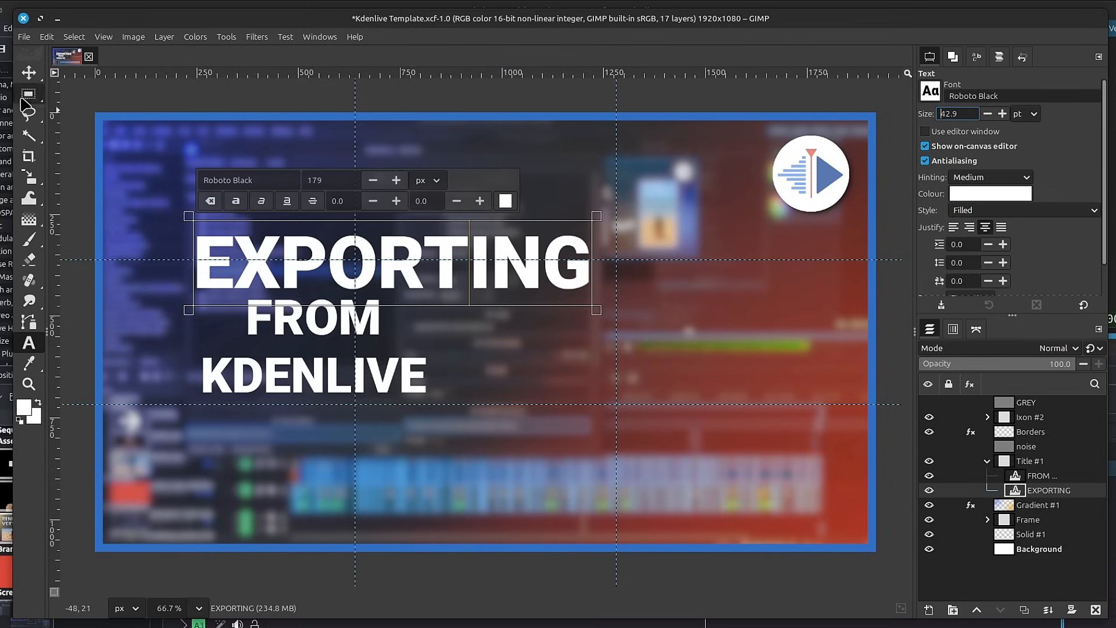
# Move the EXPORTING text right along the upper third guide and centre it horizontally relative to the image.
pyautogui.click(28, 73)
pyautogui.moveTo(417, 280); pyautogui.dragTo(512, 269)
pyautogui.press('q')
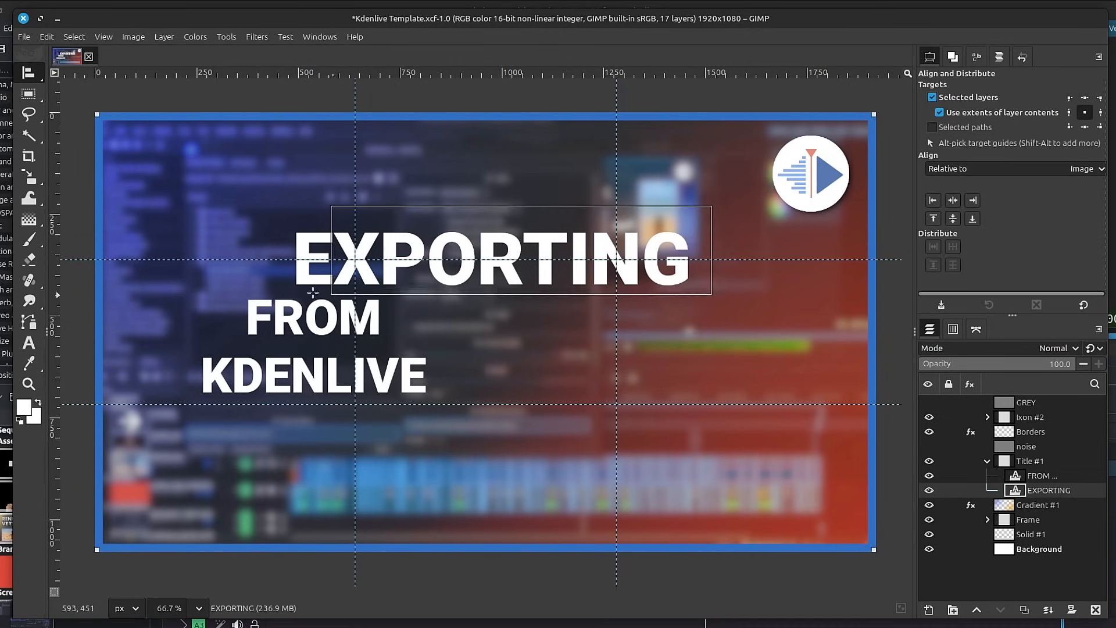
pyautogui.click(954, 200)
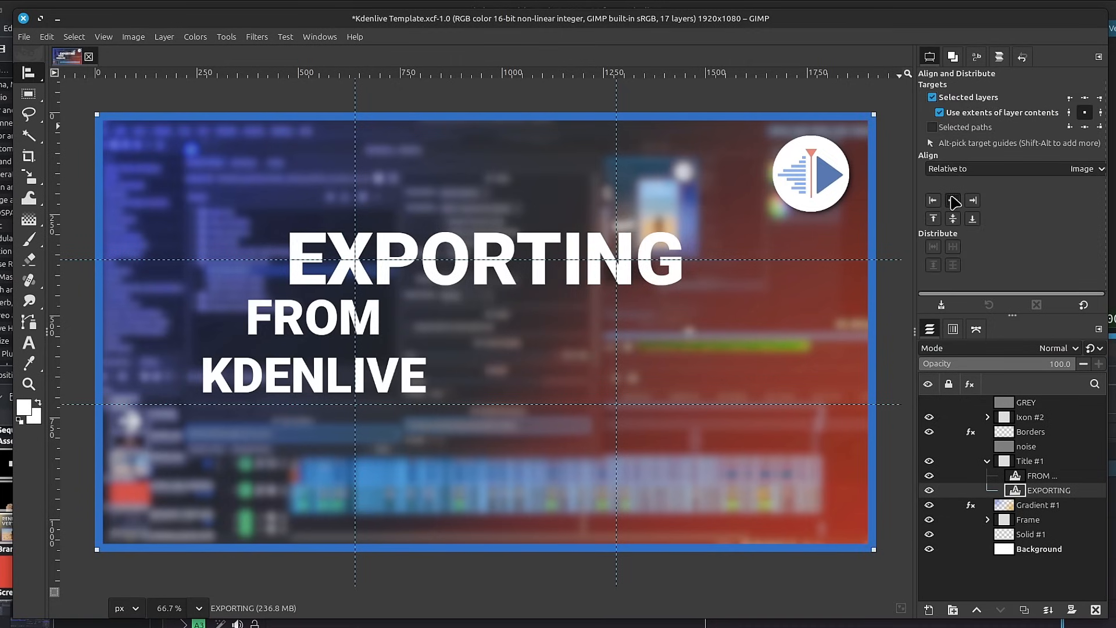